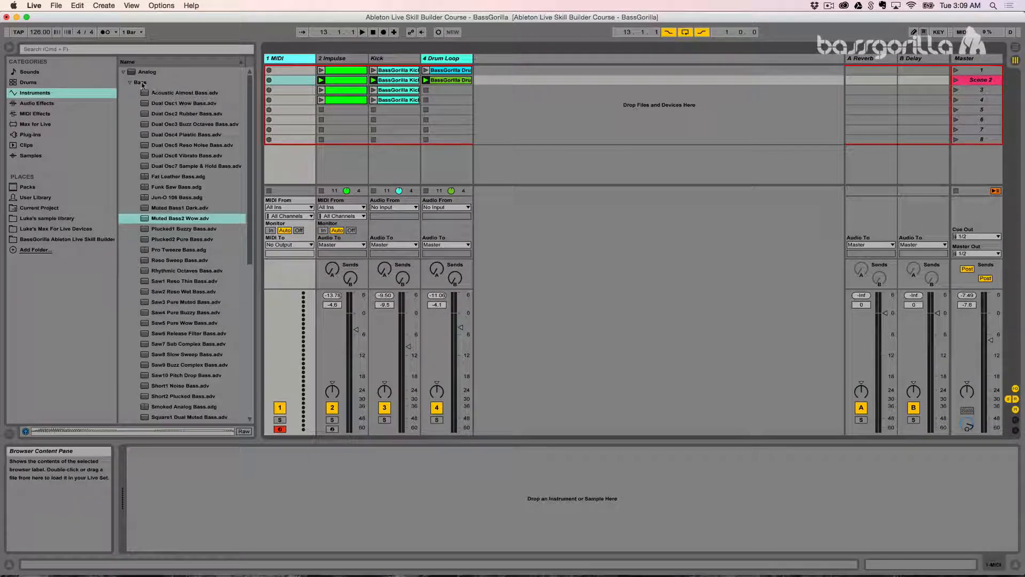
- Load the Analog bass preset Muted Bass2 Wow.adv onto the first MIDI track and select the loaded device
click(35, 92)
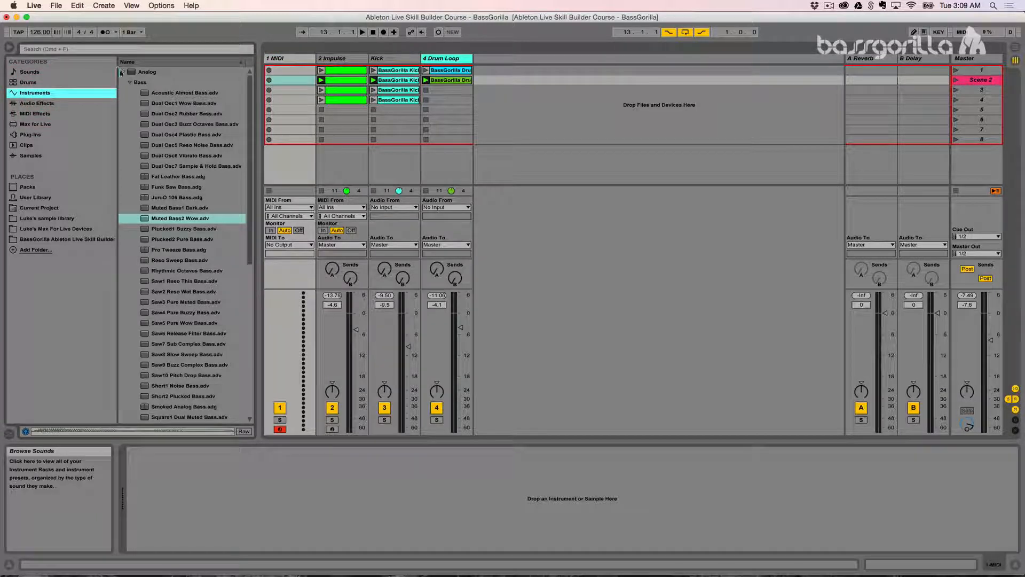
click(124, 72)
click(124, 72)
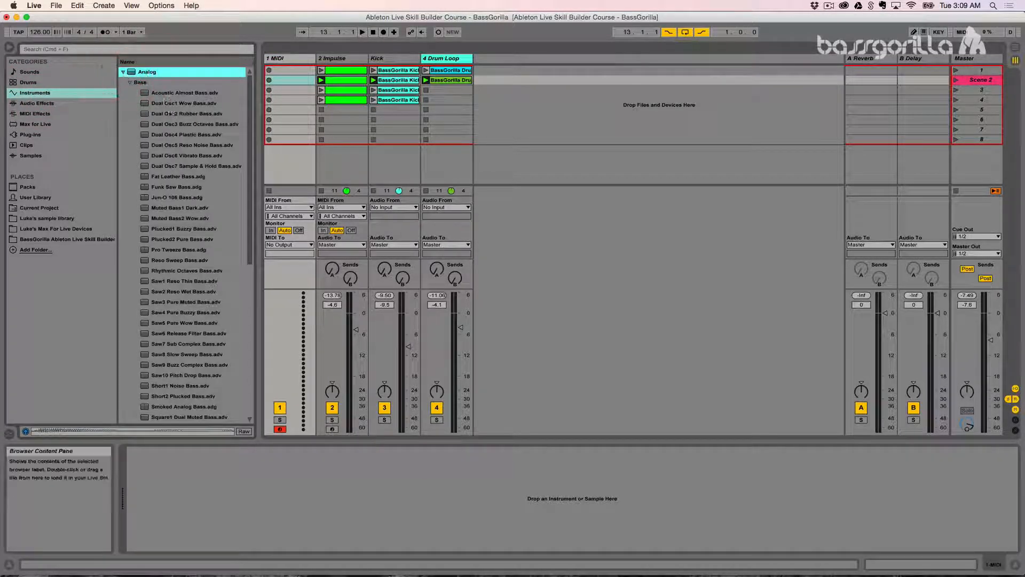
click(145, 220)
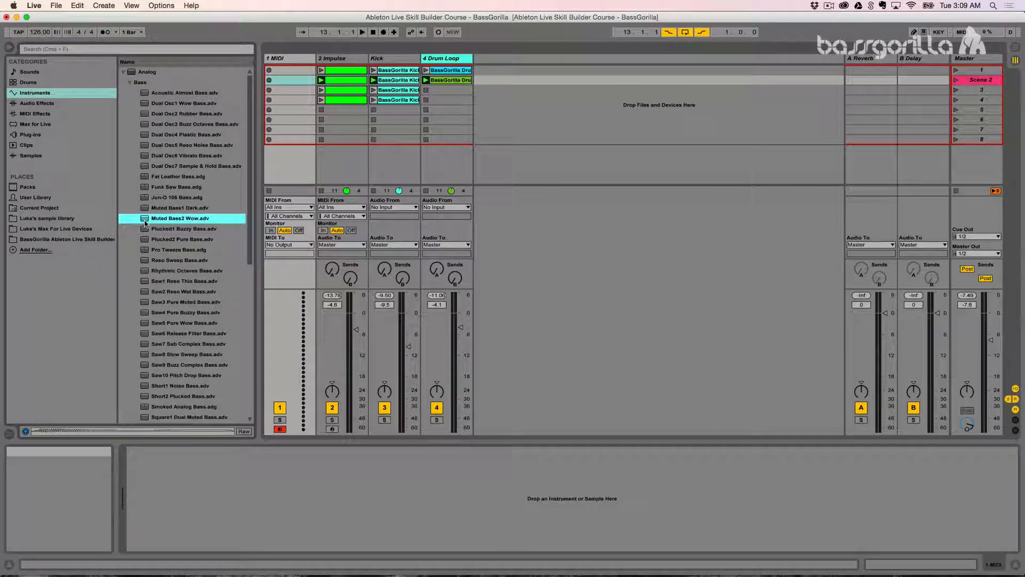
double_click(145, 222)
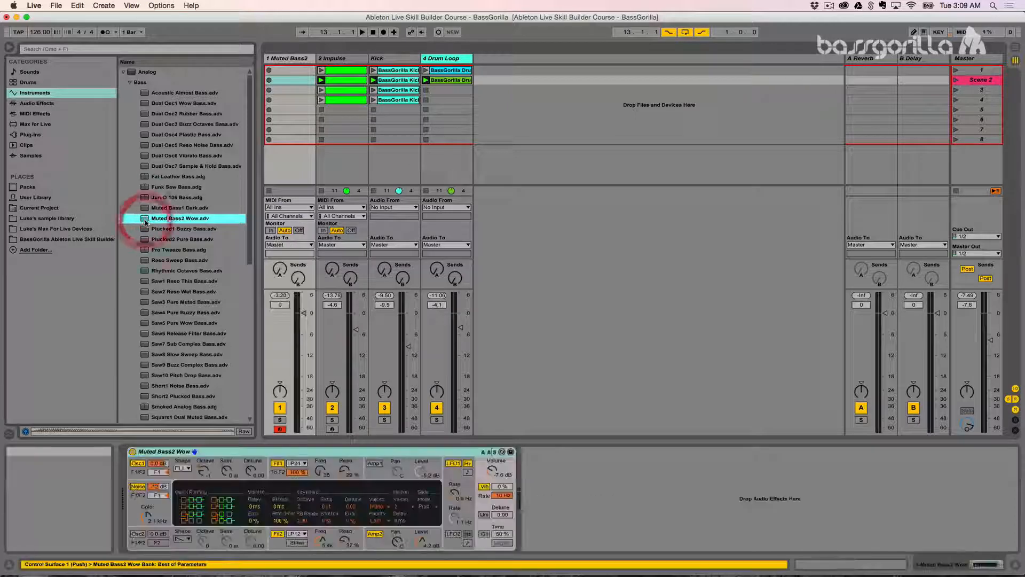
click(285, 57)
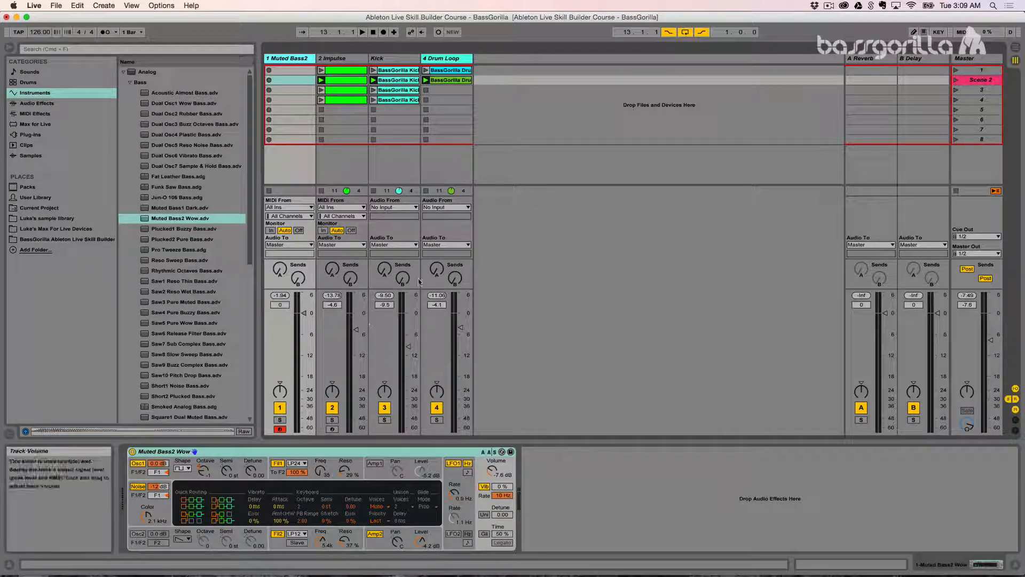
click(561, 493)
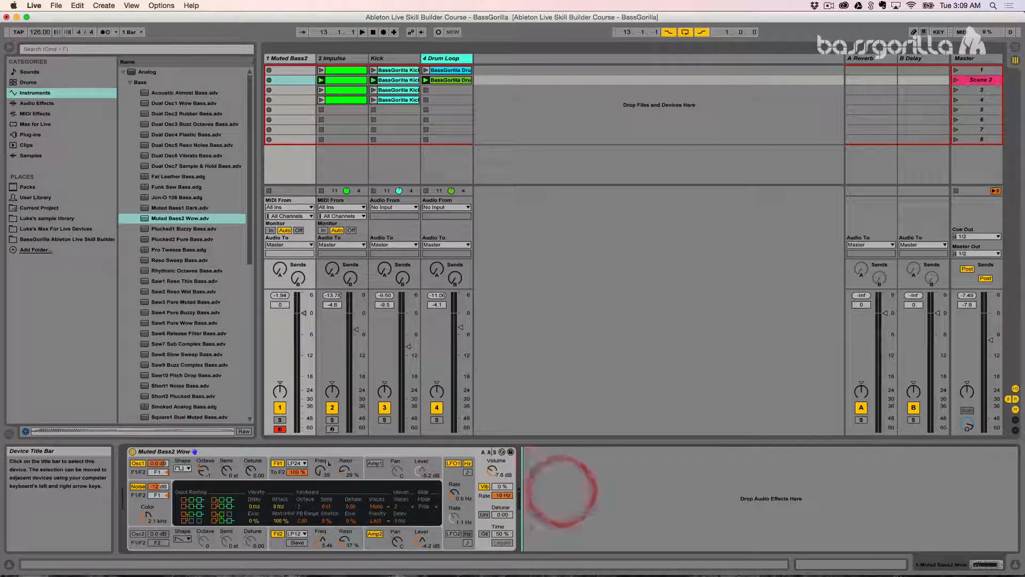
click(300, 454)
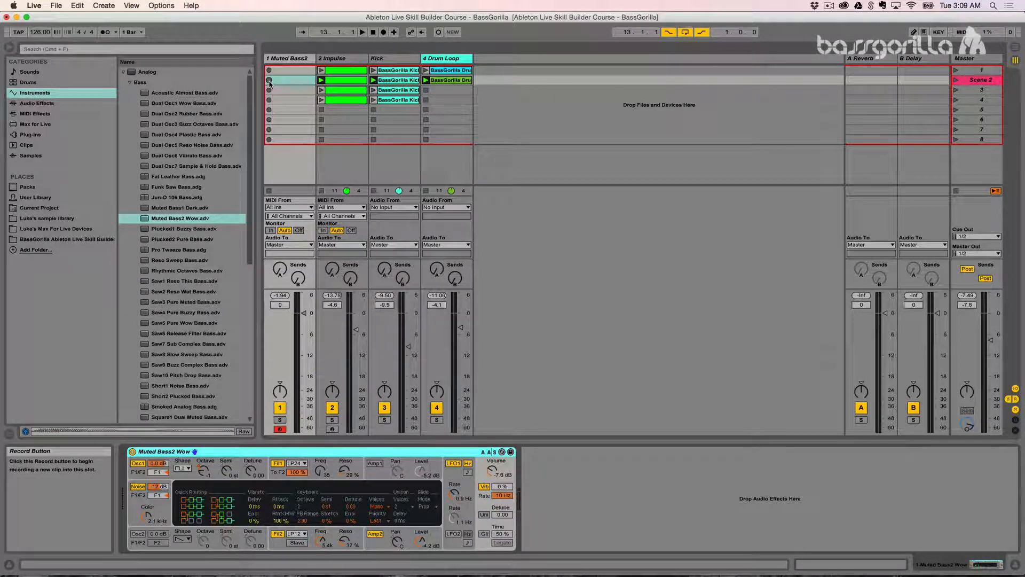
- Set the recording count-in to 1 Bar, and switch the metronome on and back off
click(116, 33)
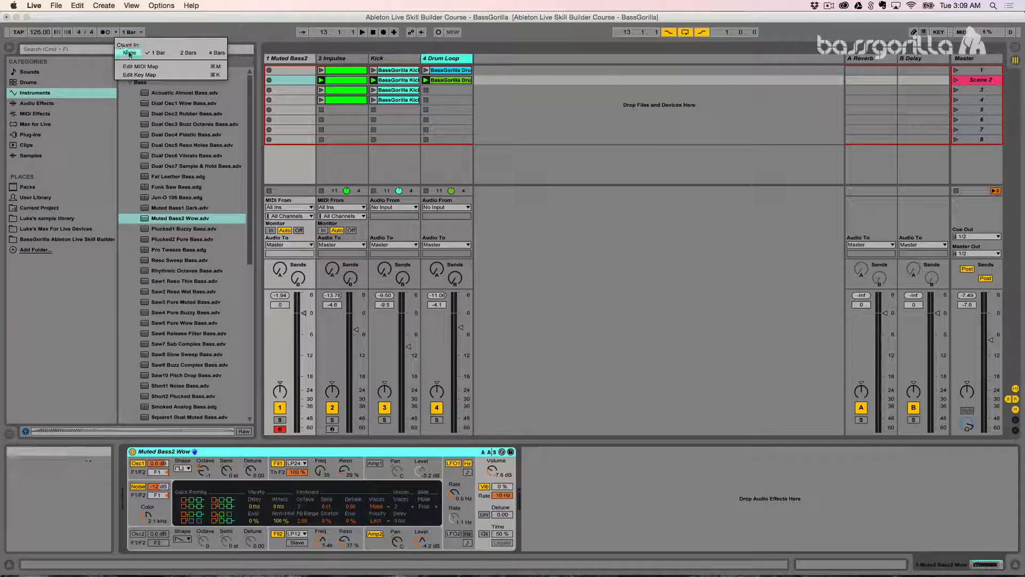
click(155, 53)
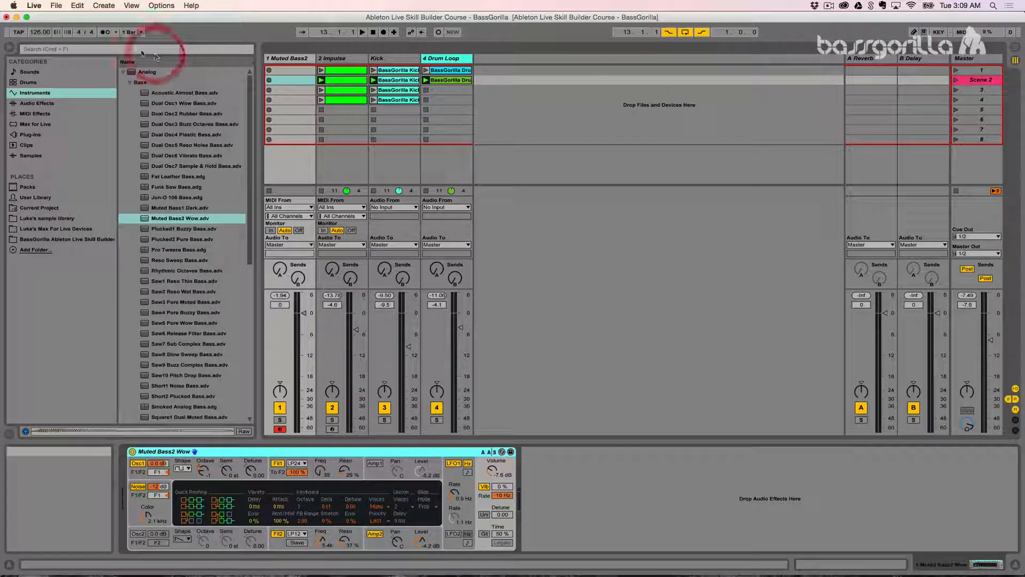
click(104, 33)
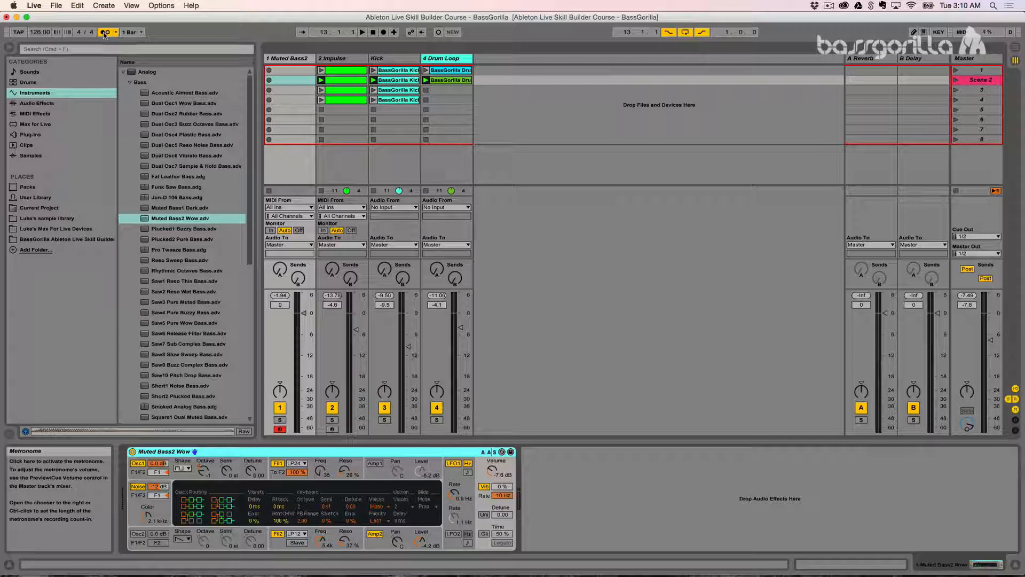
click(103, 33)
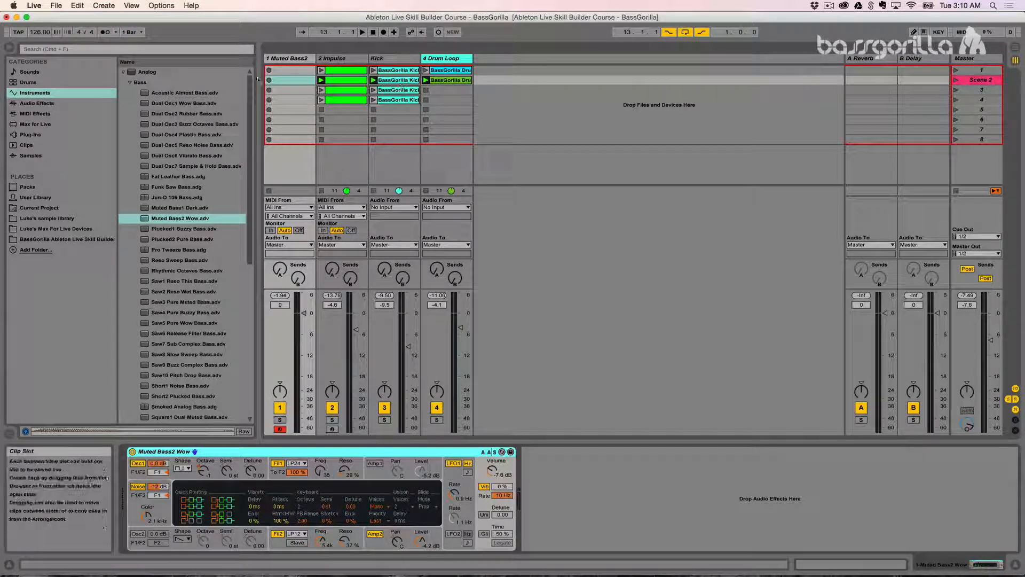
- Set the global launch quantization to None
click(139, 35)
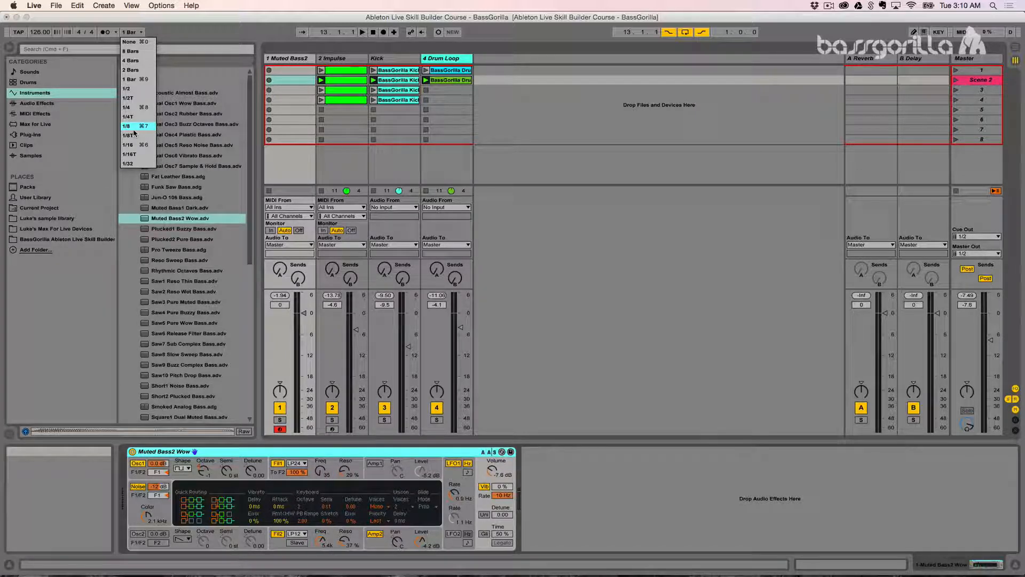
click(165, 34)
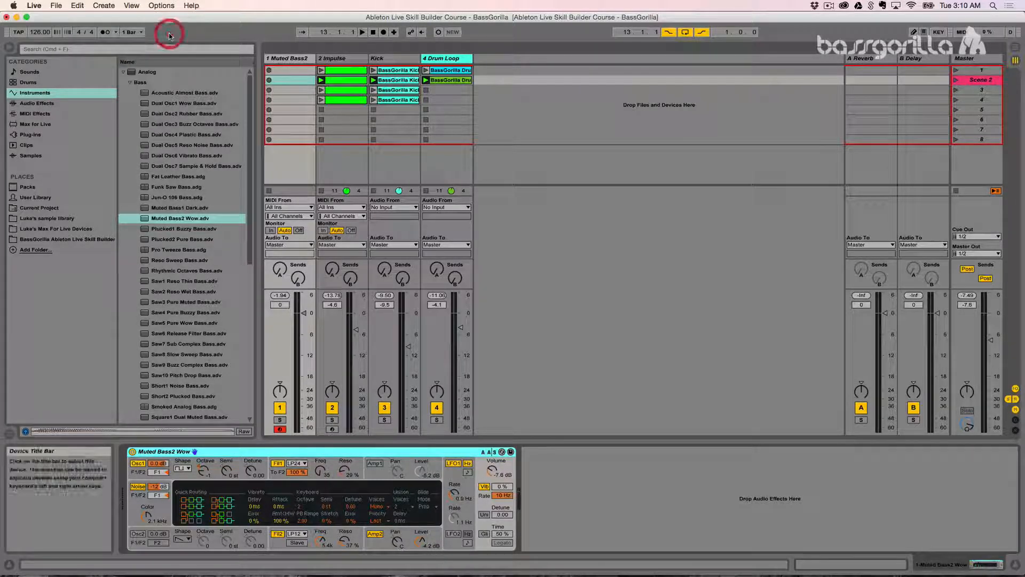
click(135, 33)
click(135, 43)
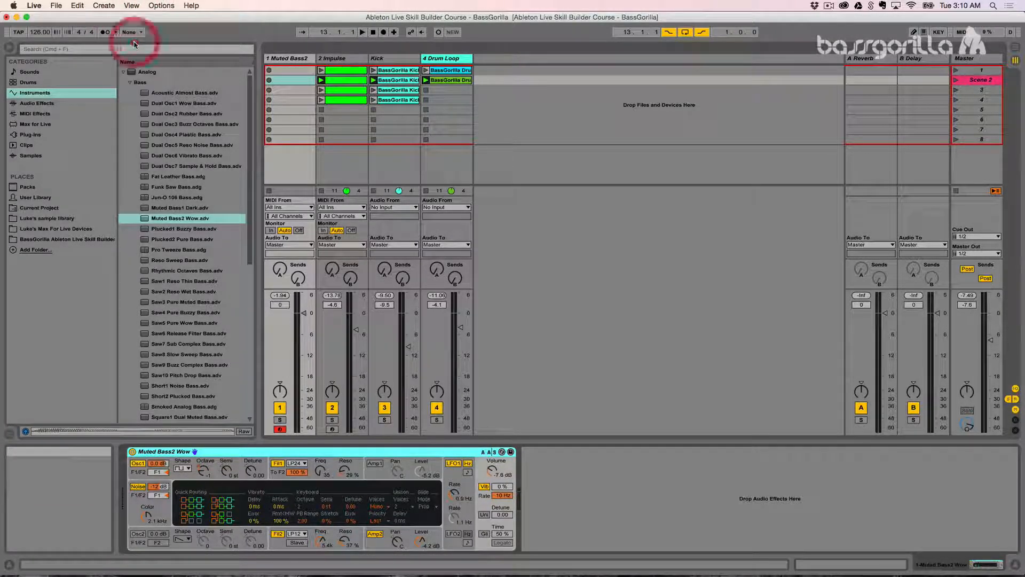
- Record a MIDI bass clip in the Muted Bass2 track's Scene 2 slot and open it in the note editor
click(269, 81)
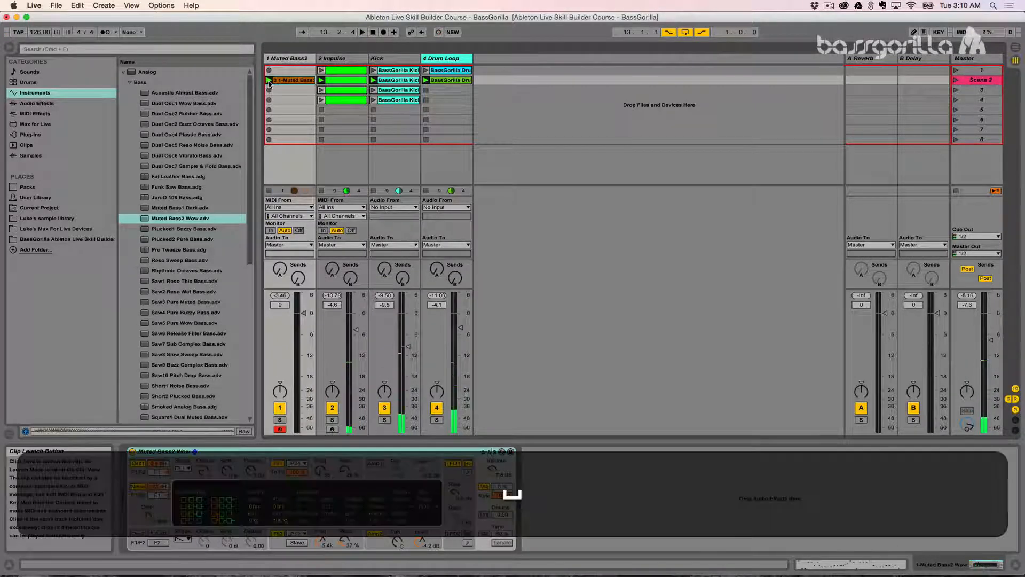
key(space)
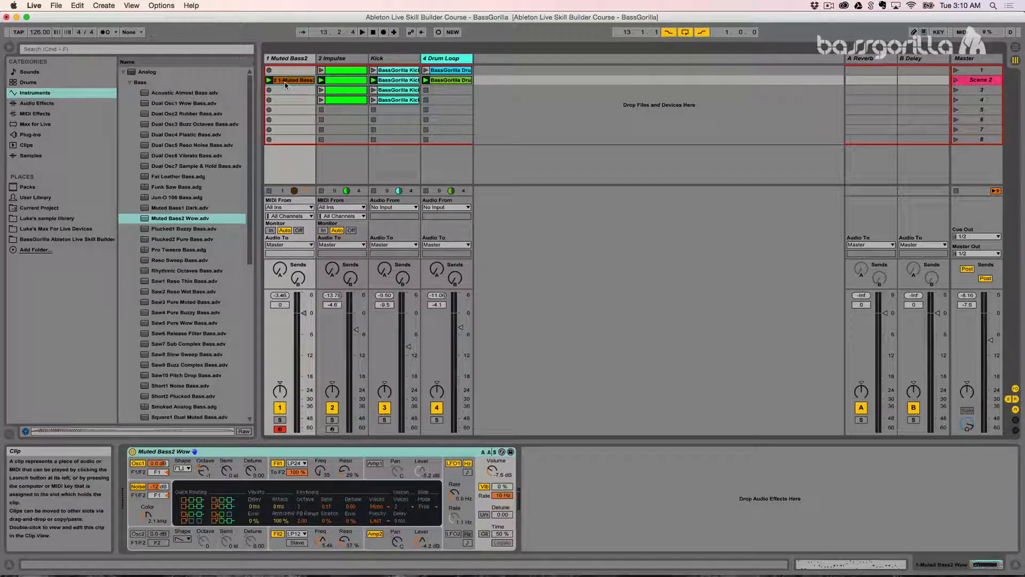
double_click(283, 81)
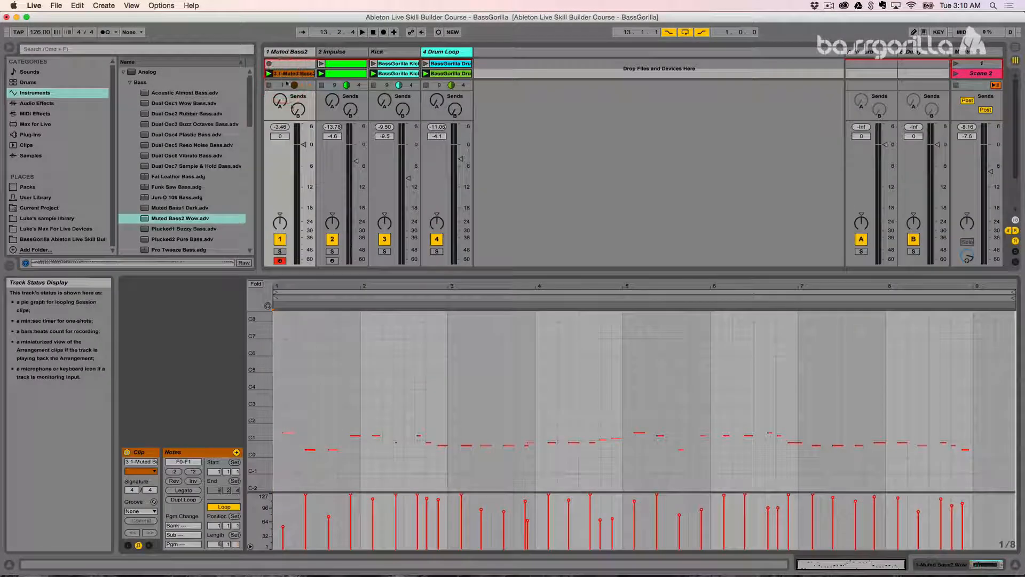
- Try trimming the bass clip's loop end back to the start of bar 9, and undo the change
click(348, 412)
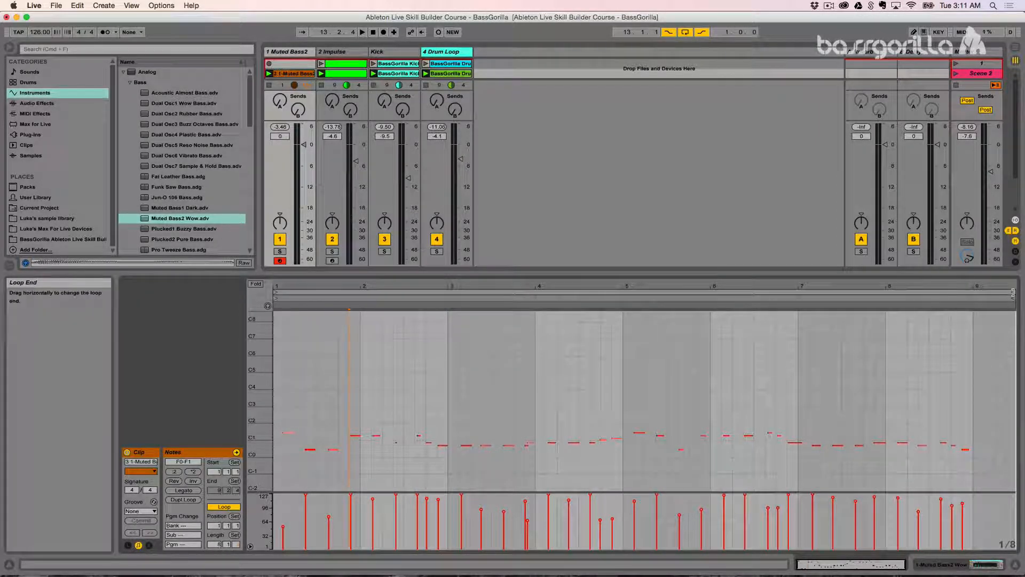
drag(1013, 292, 975, 289)
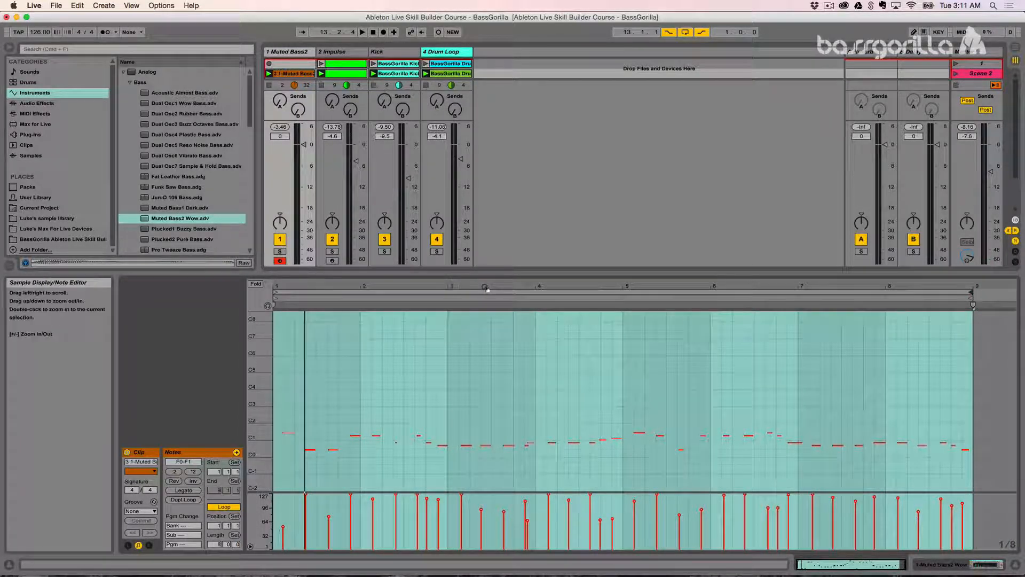
key(super+z)
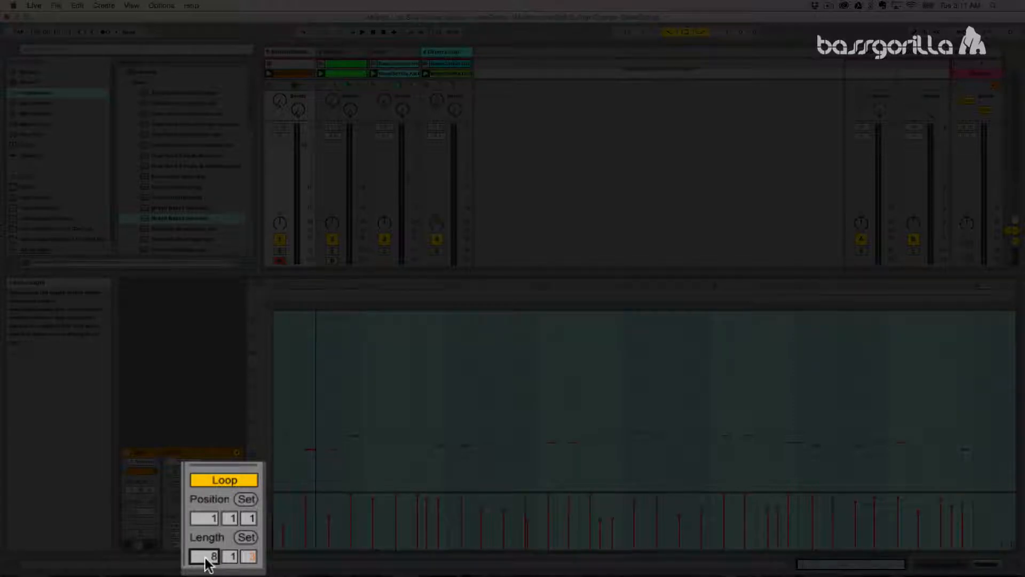
- Set the bass clip's loop length to exactly 8 bars by entering 0 for the beats
click(226, 558)
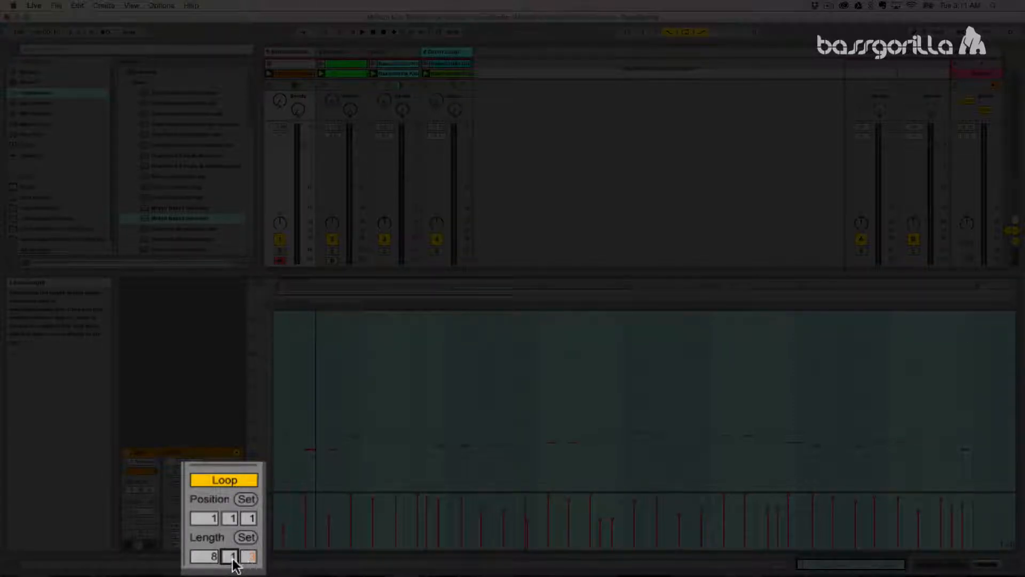
text(0)
key(Return)
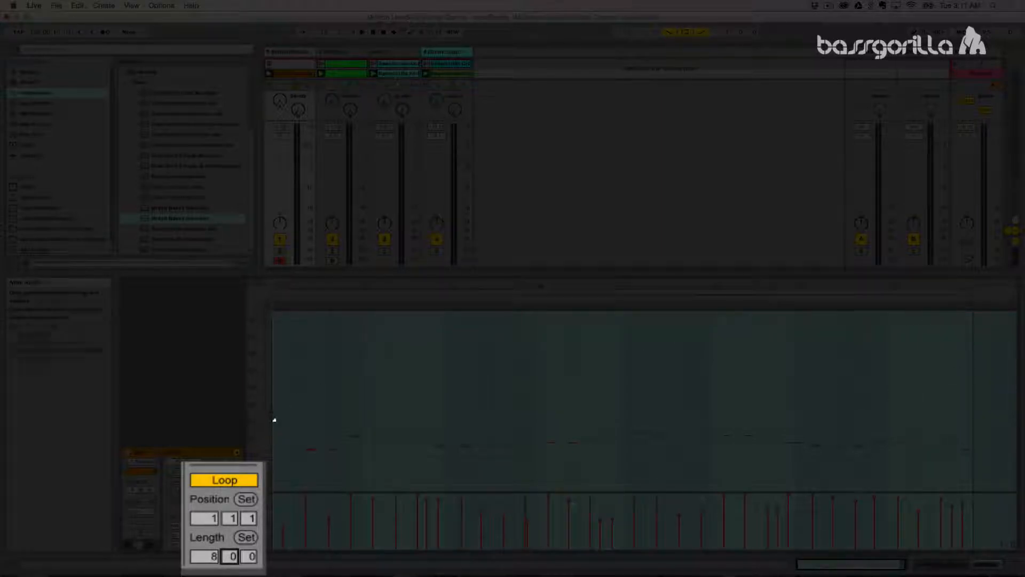
- Play the bass clip briefly from position 1.2.1 with the drums and stop playback
click(297, 416)
key(space)
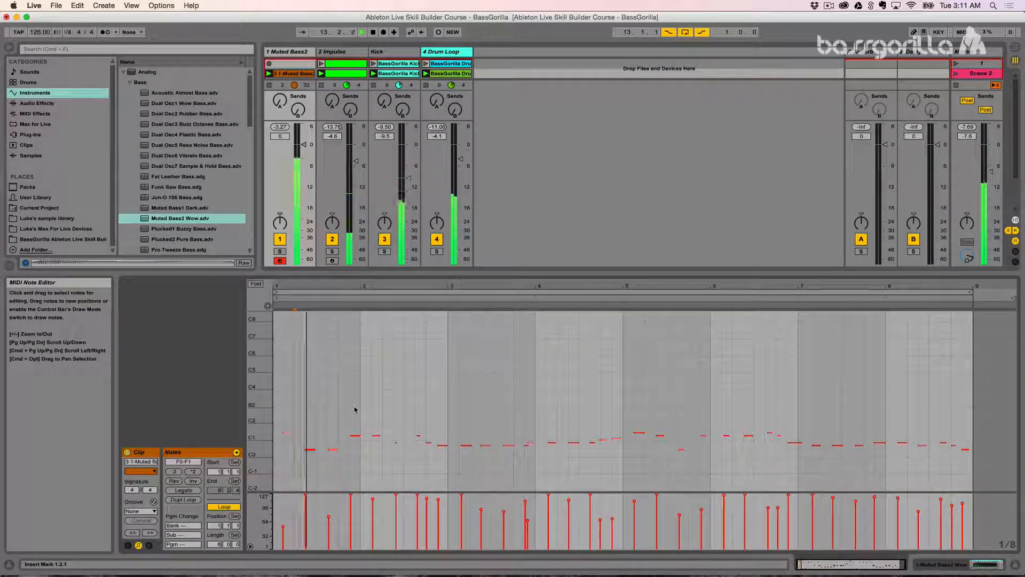
key(space)
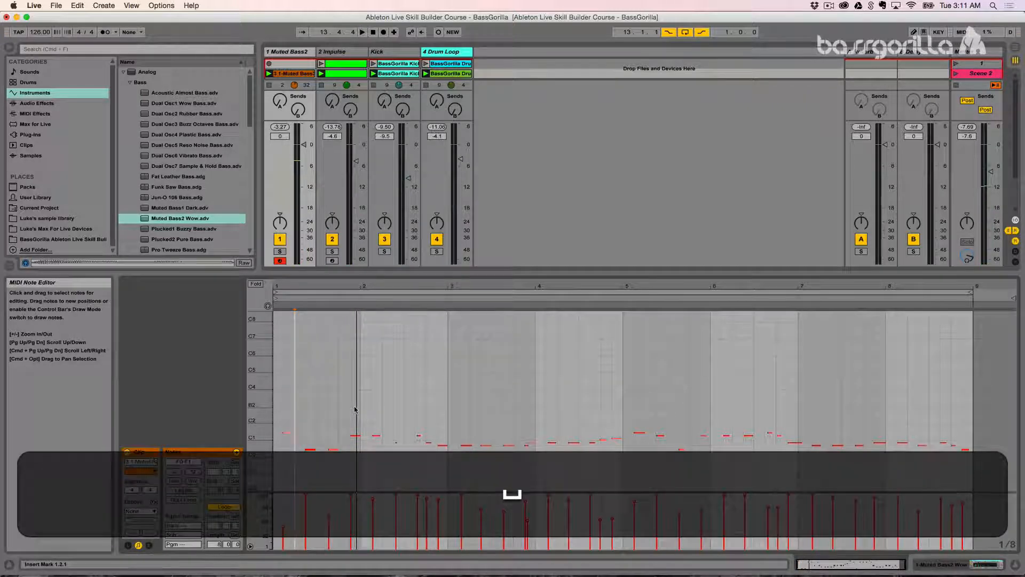
- Zoom the note editor to the key range used by the bass clip and examine the notes' placement on the grid
click(322, 407)
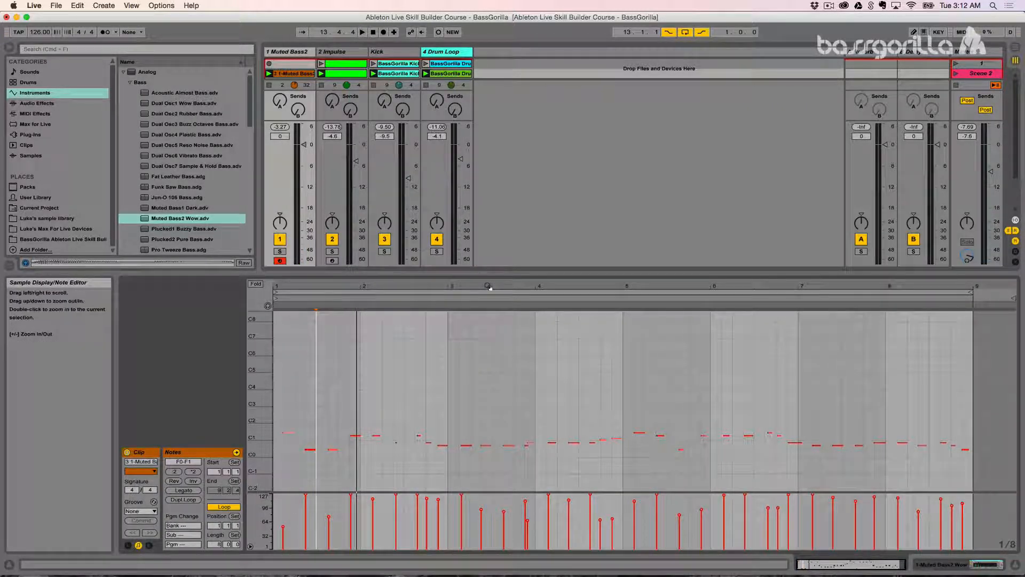
drag(489, 287, 491, 288)
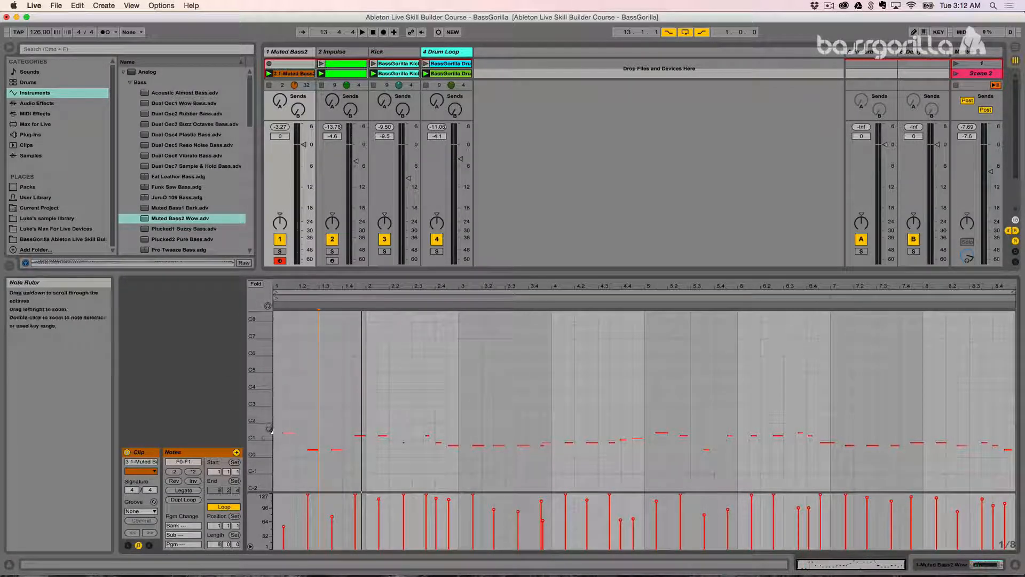
drag(258, 438, 286, 440)
mouse_move(267, 422)
mouse_down()
mouse_move(261, 416)
mouse_move(257, 438)
mouse_up()
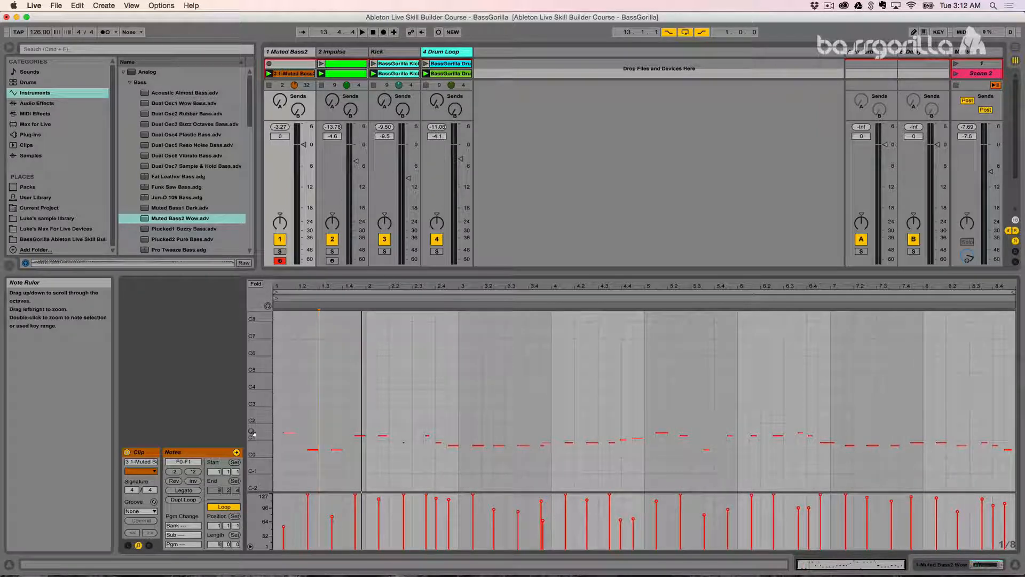
mouse_move(252, 433)
mouse_down()
mouse_move(299, 431)
mouse_move(302, 368)
mouse_move(252, 435)
mouse_up()
click(325, 411)
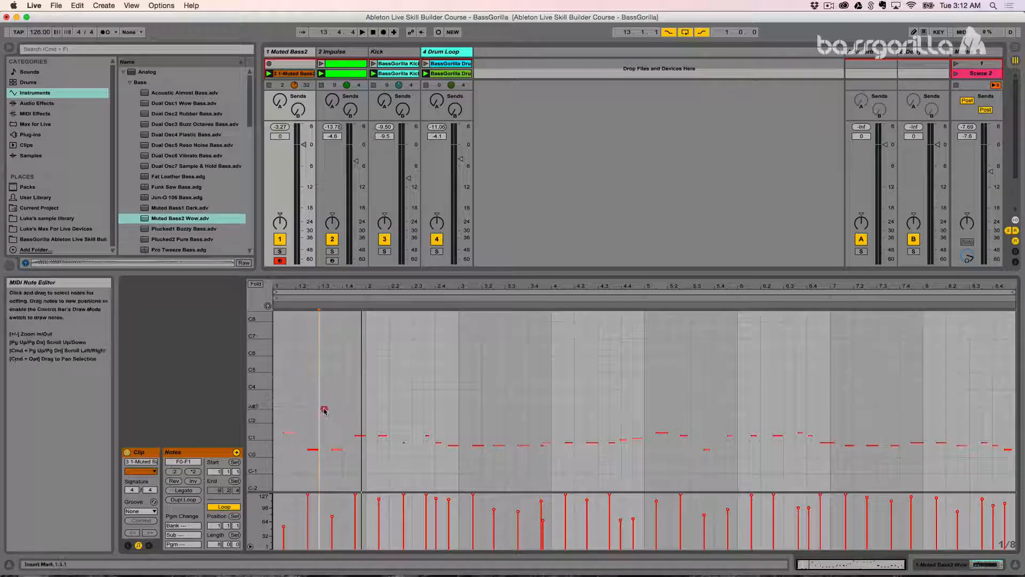
double_click(255, 434)
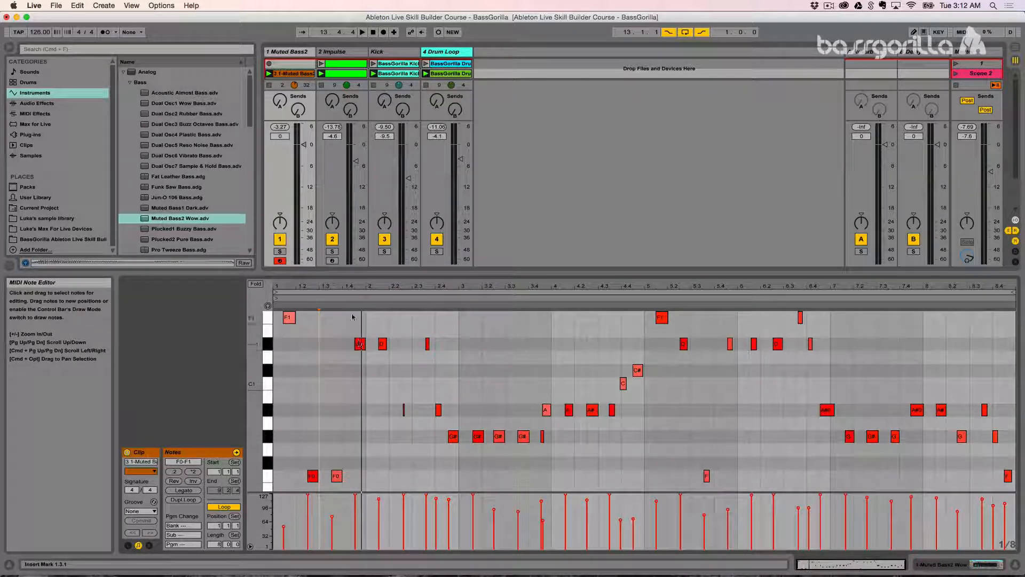
click(706, 476)
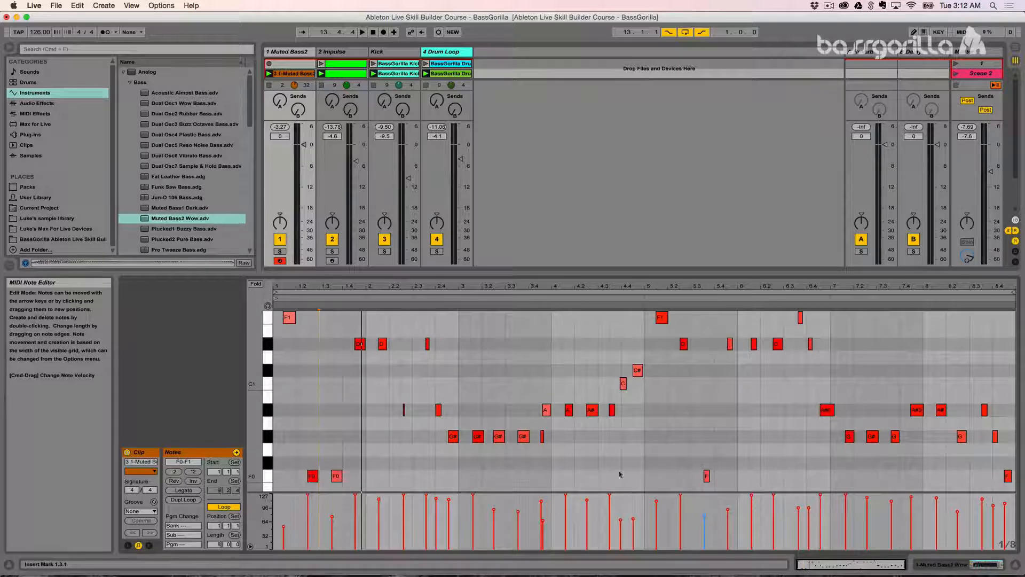
click(355, 452)
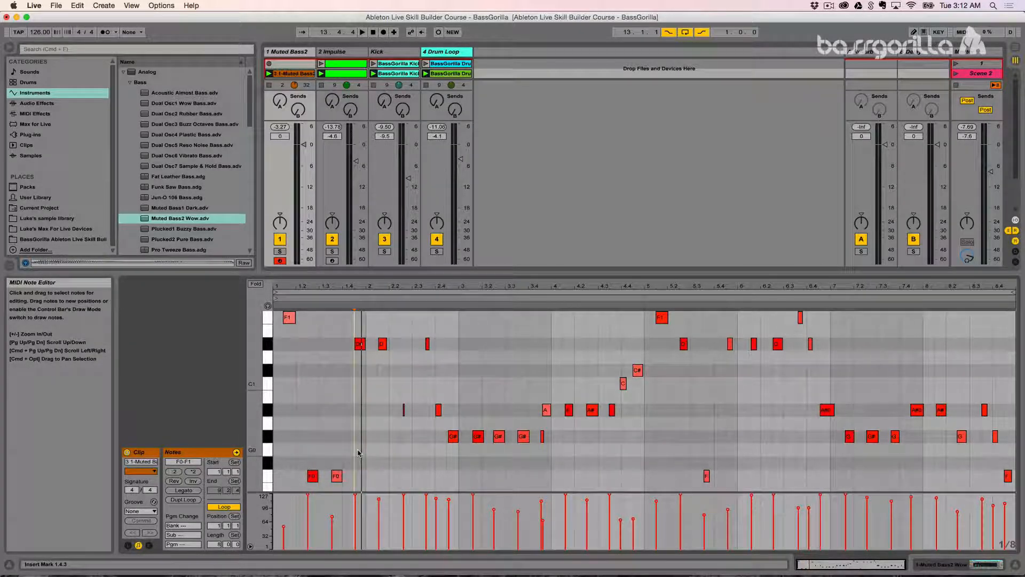
click(373, 449)
click(359, 448)
click(364, 450)
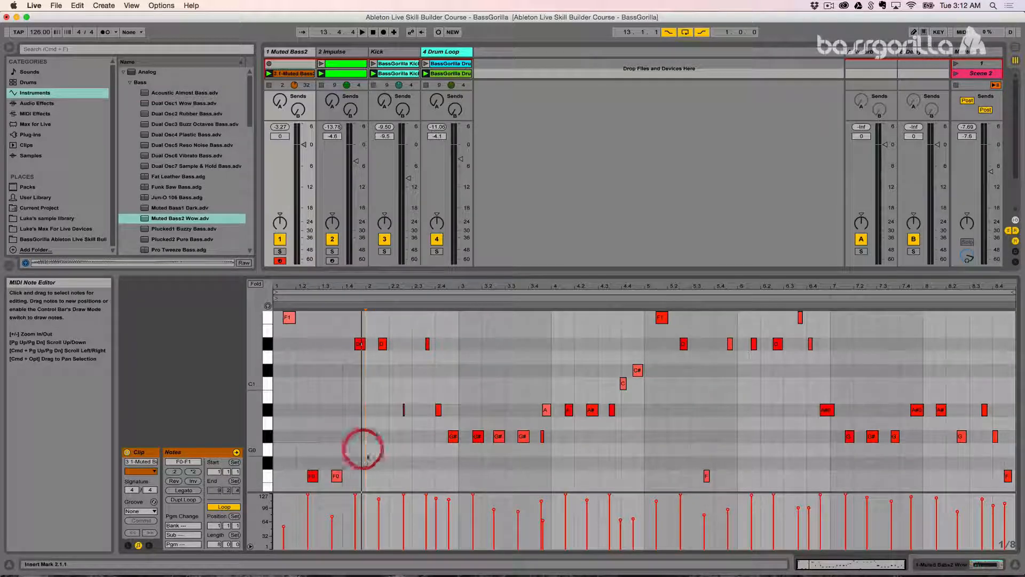
- Quantize all notes in the bass clip to 1/16, adjusting both note starts and ends with the amount at 100%
key(super+a)
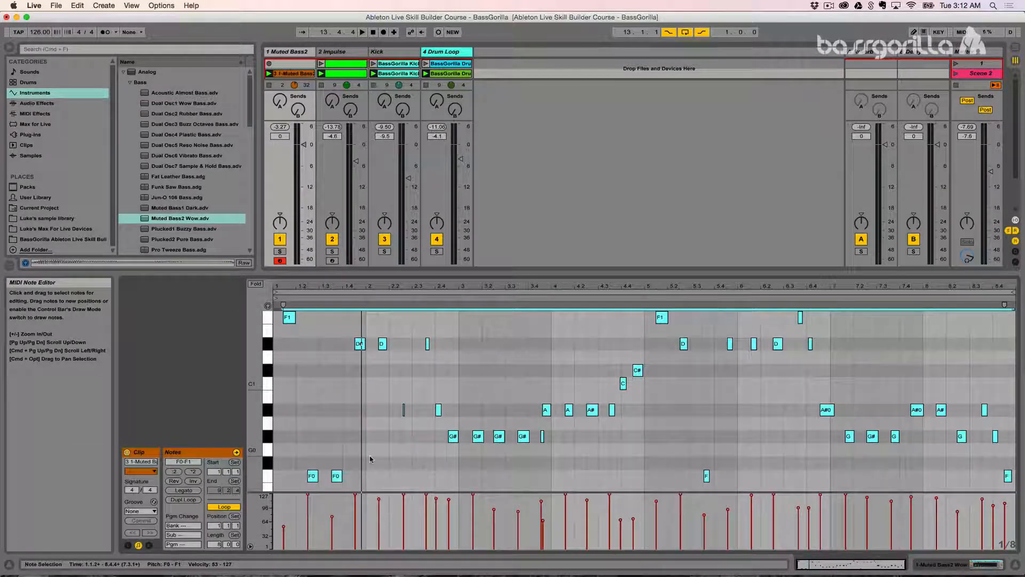
key(shift+super+u)
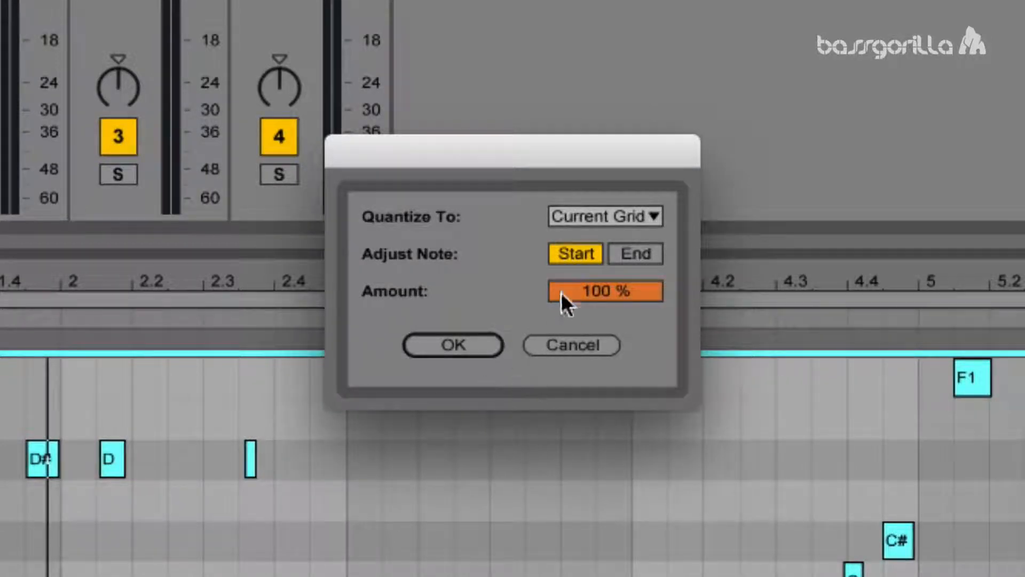
click(616, 218)
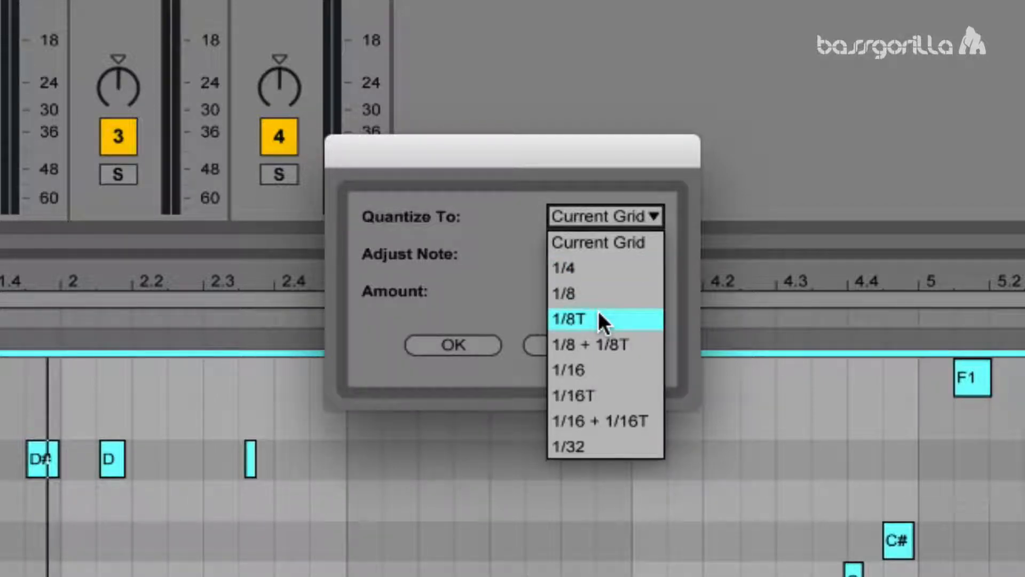
click(595, 369)
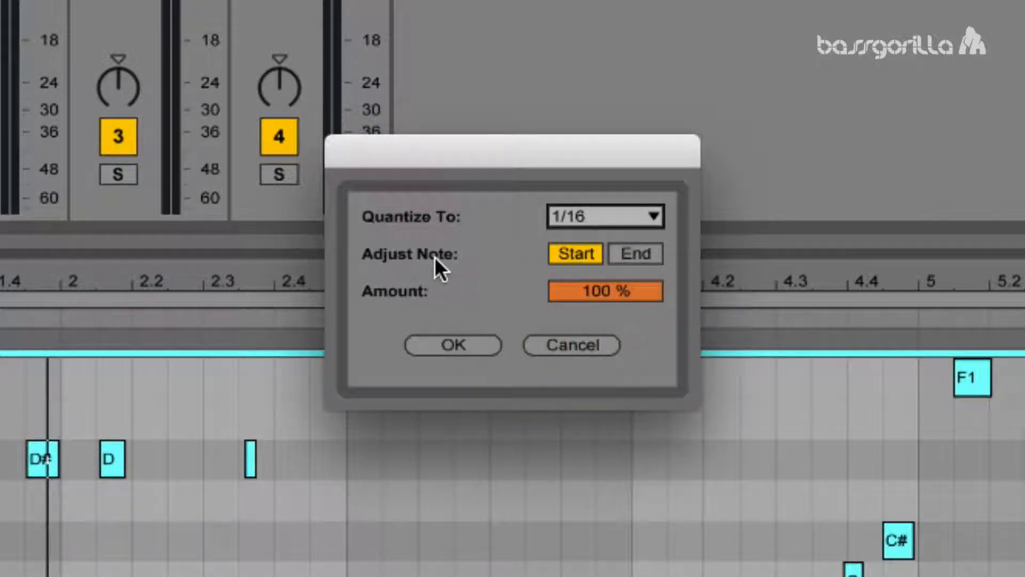
click(582, 255)
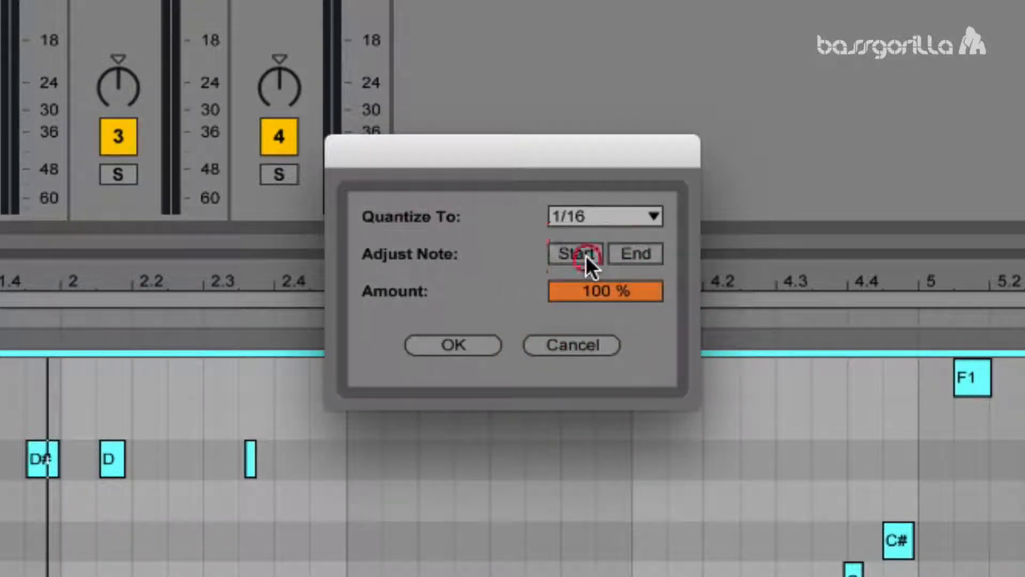
click(633, 258)
click(551, 256)
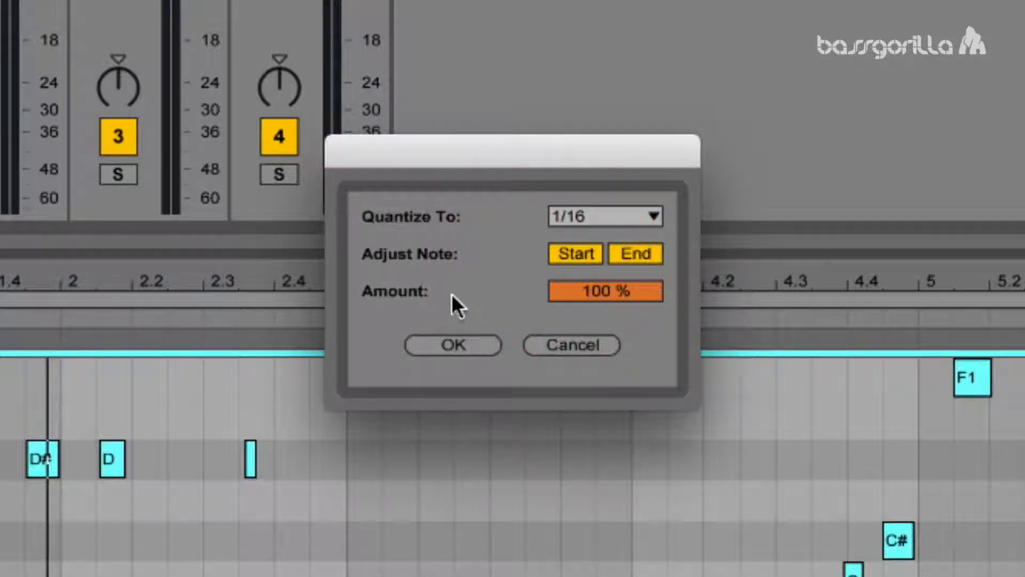
drag(595, 296, 595, 329)
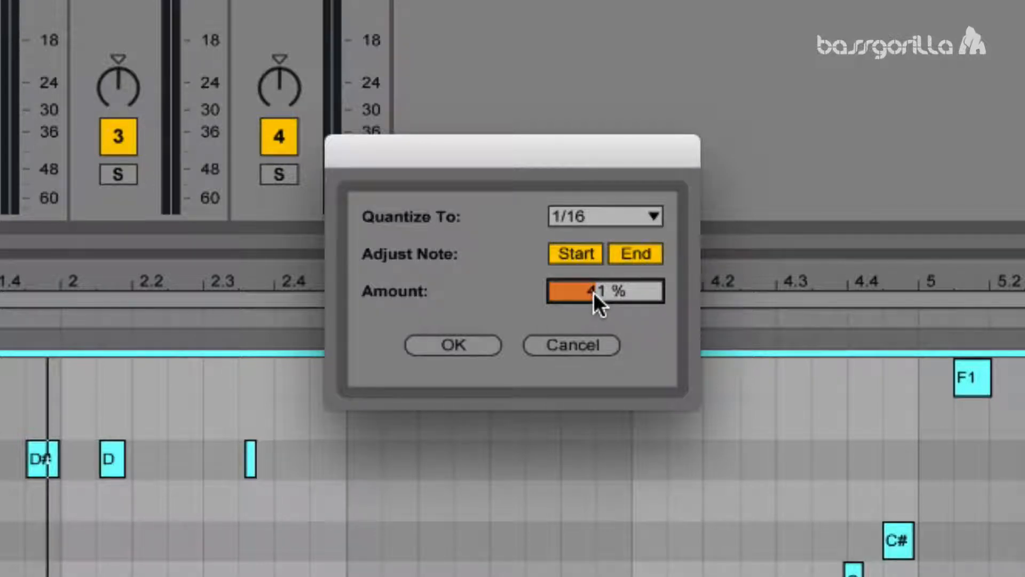
drag(594, 292, 586, 274)
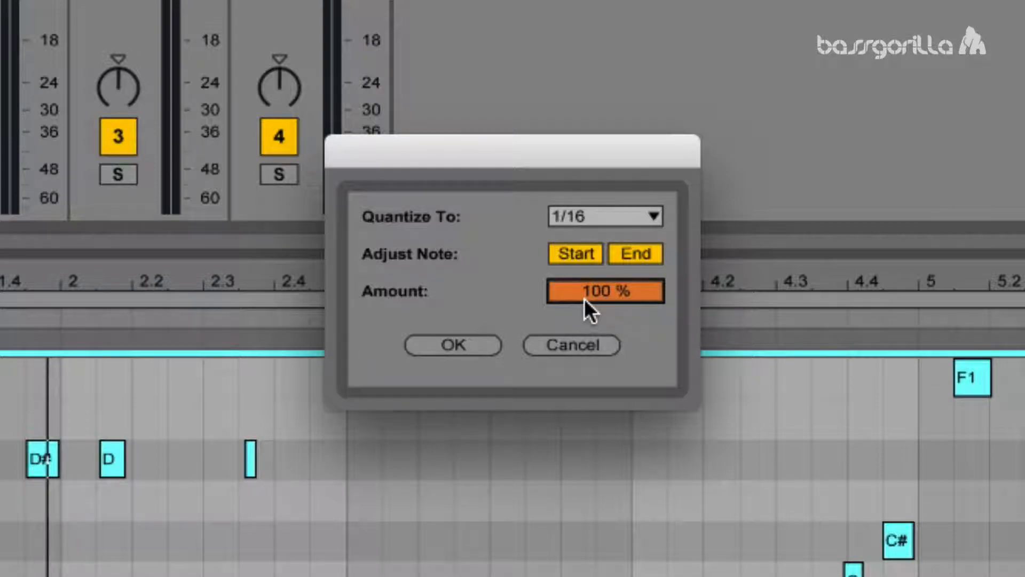
click(451, 345)
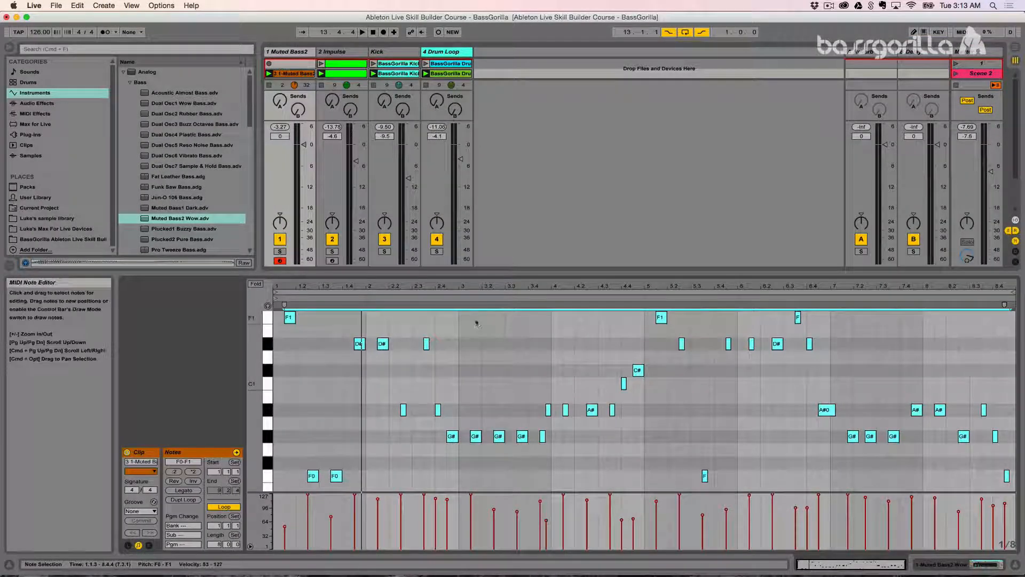
- Play back the quantized bass line and shift the first G#0 note of bar 7 earlier to 7.1.3
key(space)
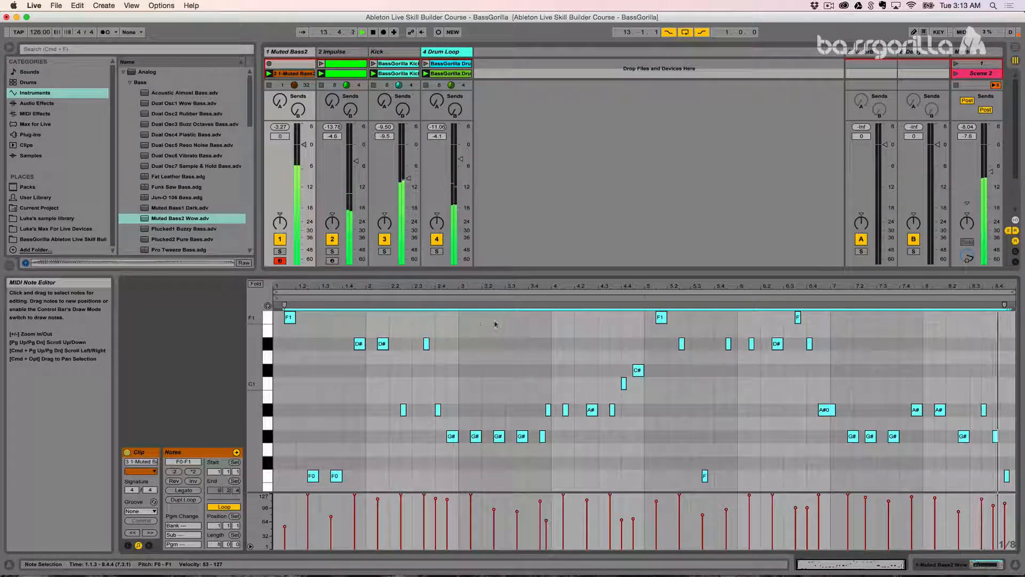
key(space)
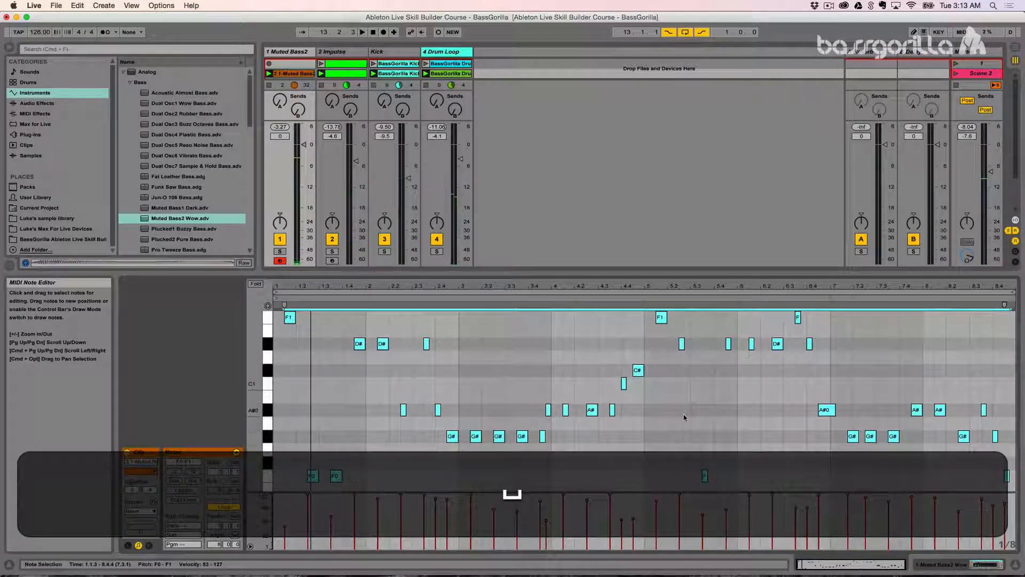
click(833, 433)
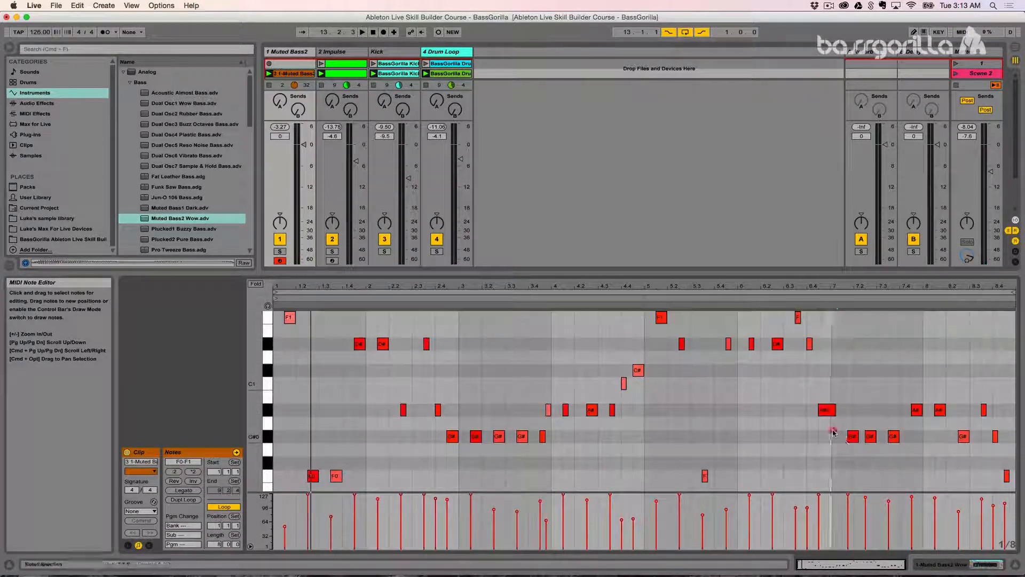
click(852, 437)
key(Left)
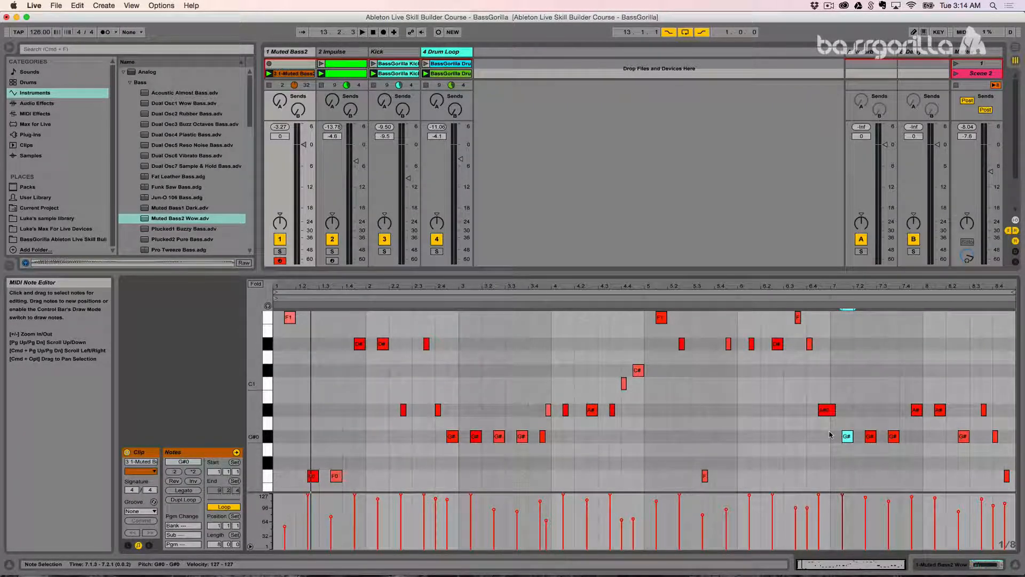
- Extend the final F0 note to the end of bar 8 with the Legato function
click(1007, 475)
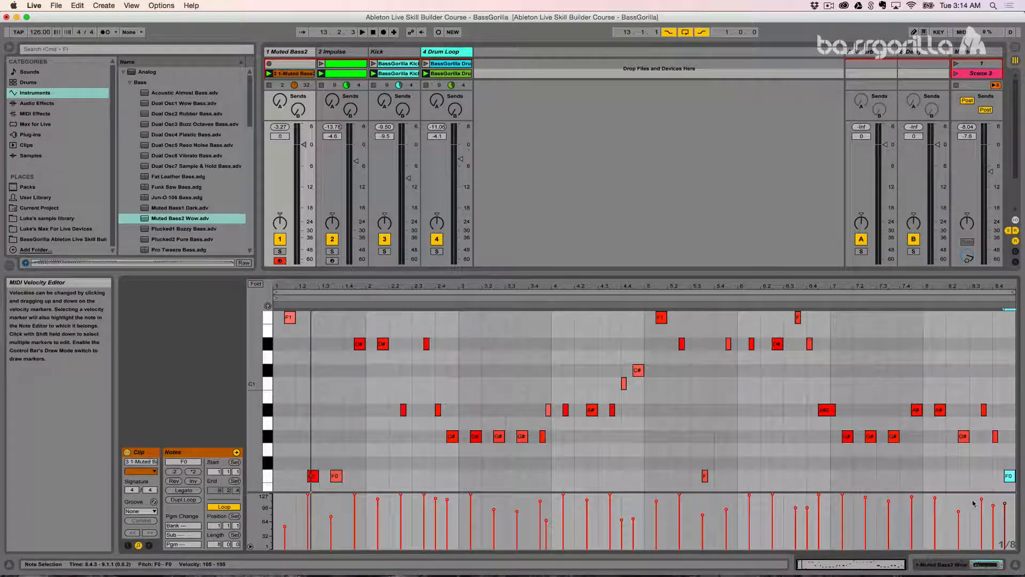
key(super+z)
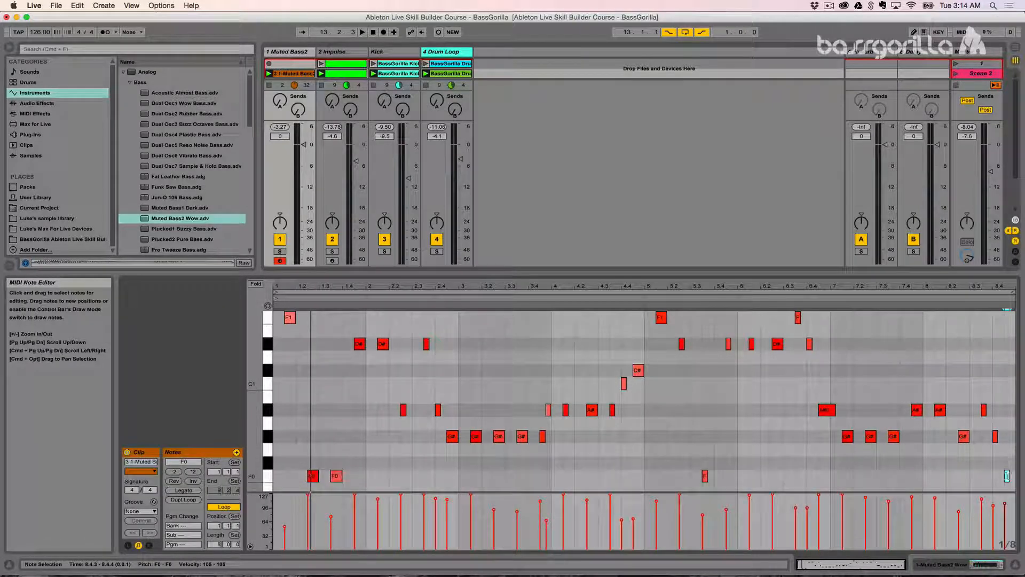
click(178, 490)
- Try lengthening the F0 note at 1.3.3 to one full beat and shorten it back
click(334, 476)
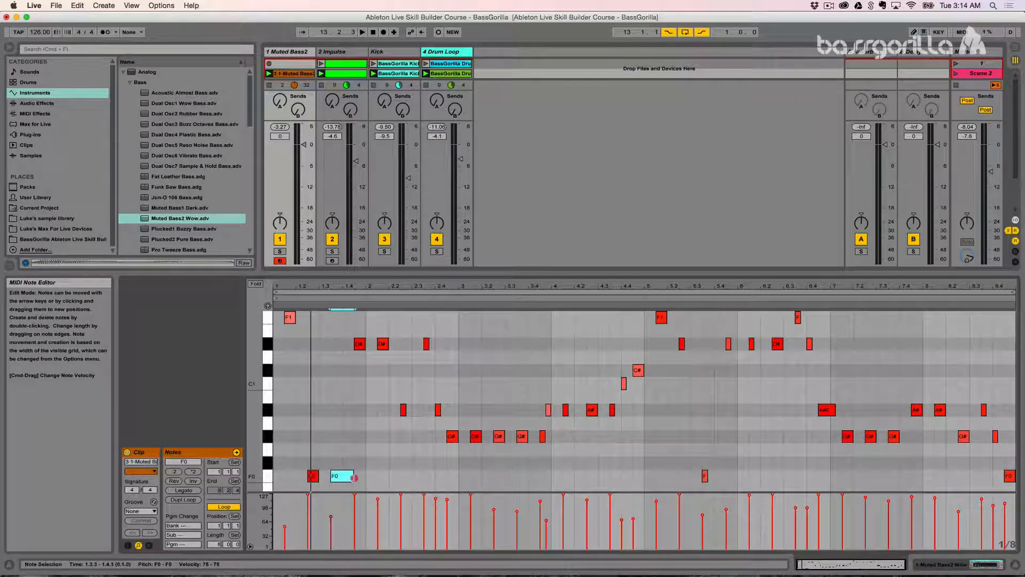
drag(354, 477, 338, 474)
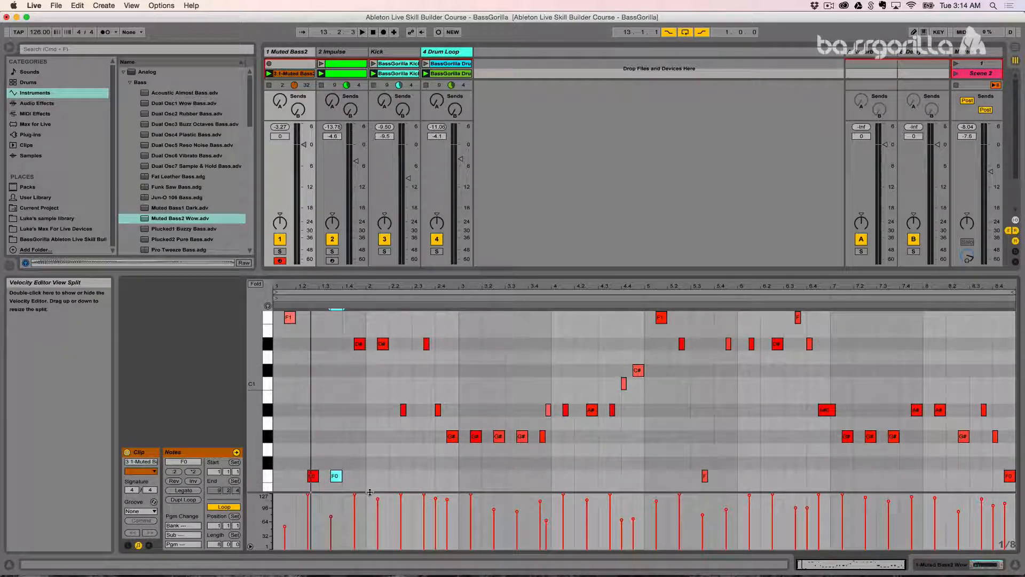
click(370, 443)
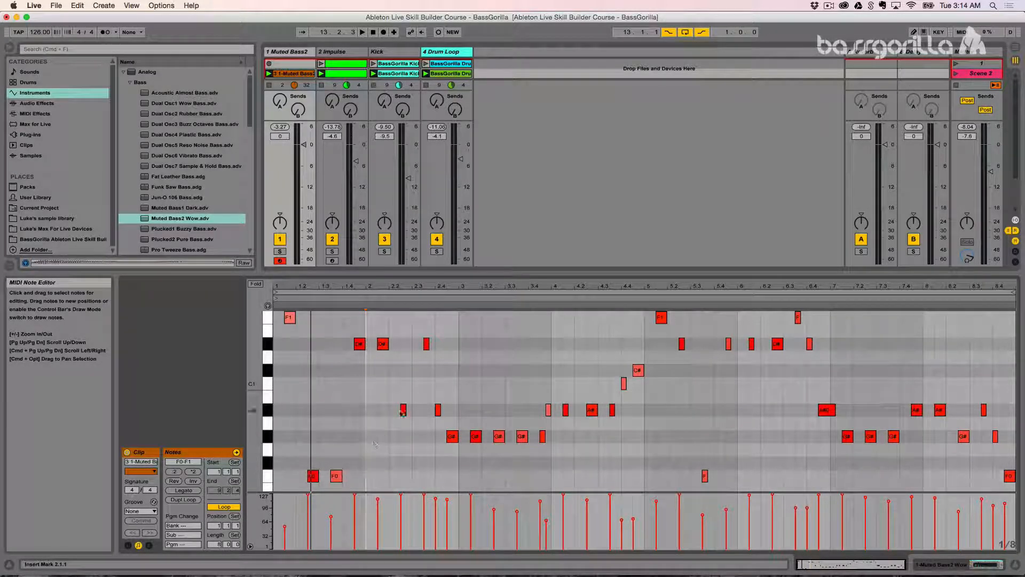
- Raise the opening note's velocity to the maximum, set the F0 note at 1.2.3 to velocity 74, and audition the changes
key(space)
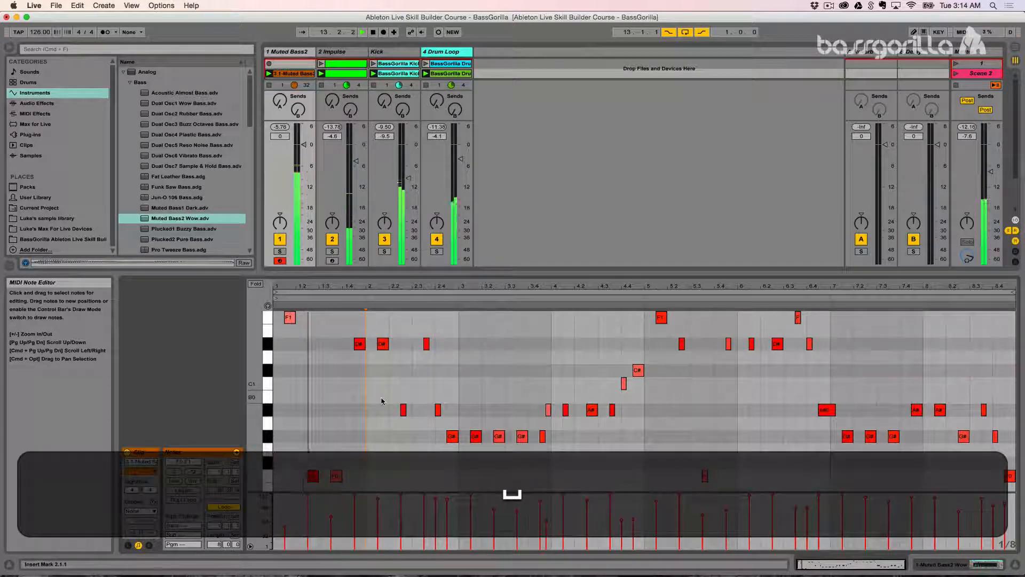
key(space)
click(286, 528)
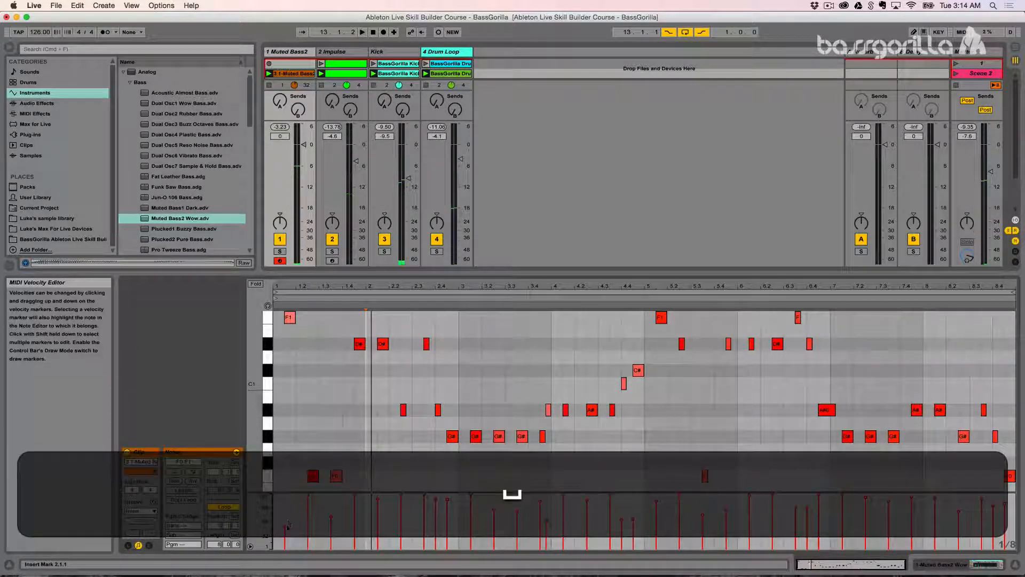
mouse_move(285, 528)
mouse_down()
mouse_move(286, 494)
mouse_move(307, 517)
mouse_up()
key(space)
key(space)
key(space)
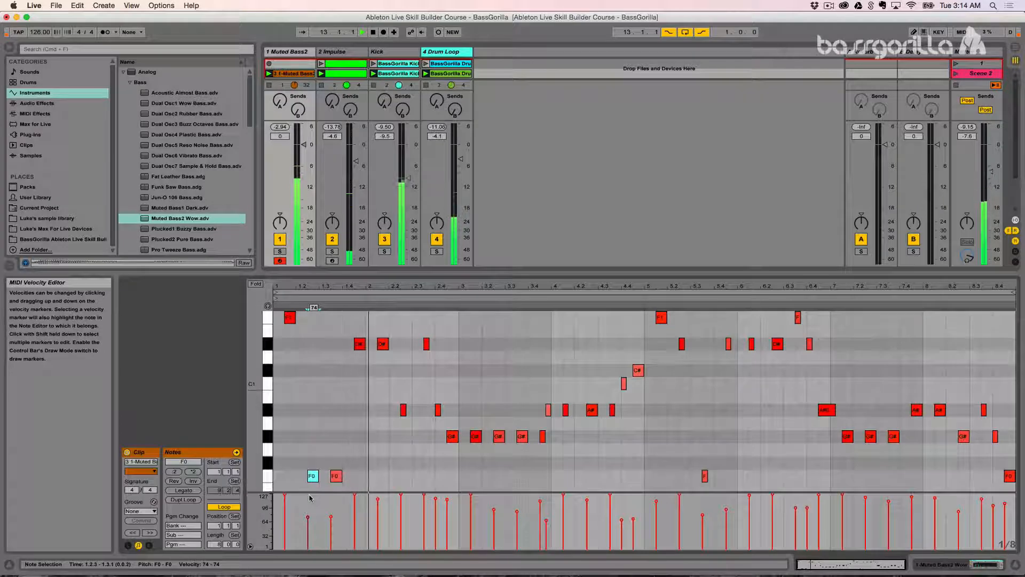
key(space)
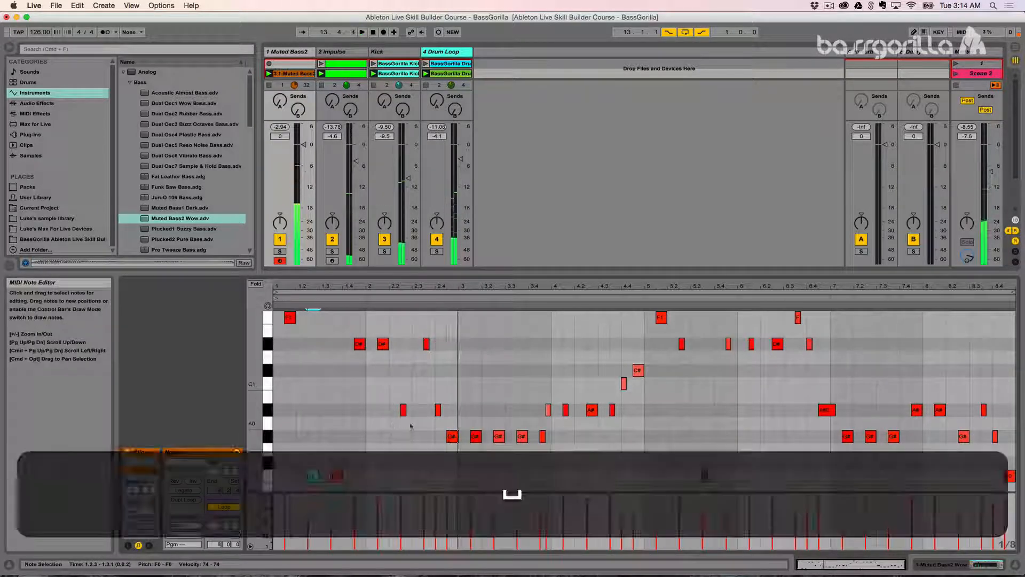
- Transpose the A#0 note at 2.2.3 up five semitones to D#1 and play back the change
click(403, 409)
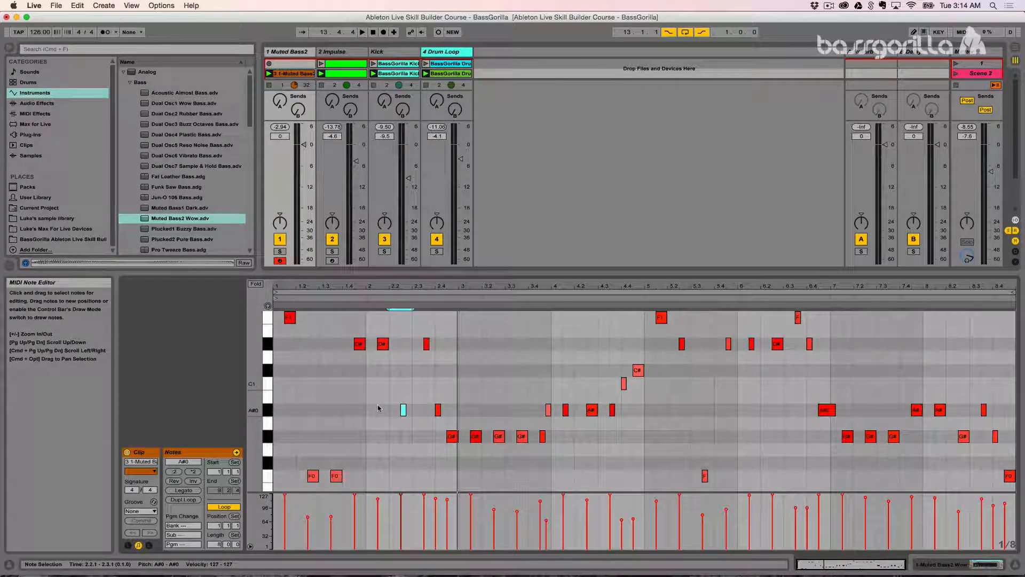
key(Up)
key(Up)
key(Up)
key(Up)
key(Up)
key(space)
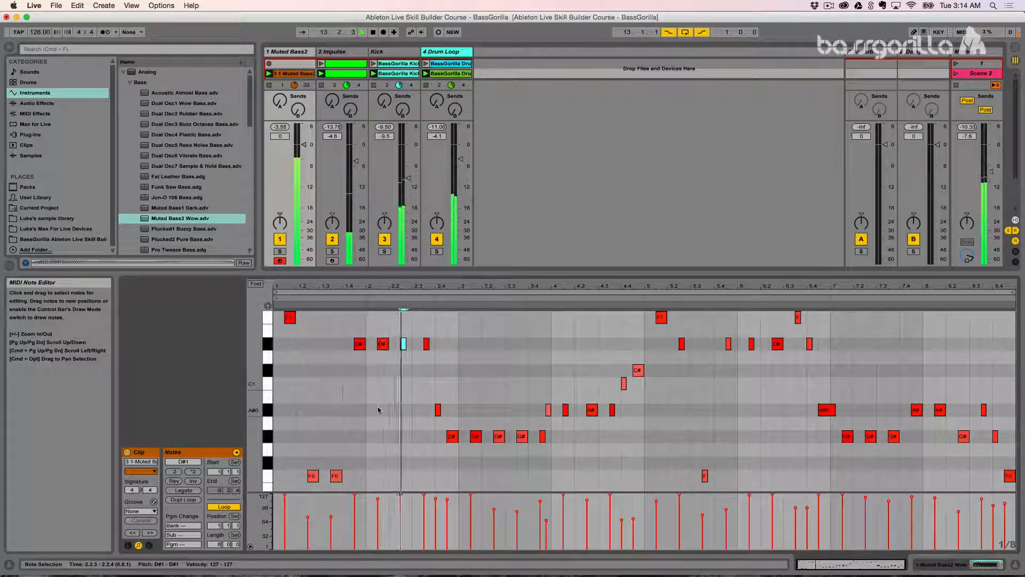
key(space)
- Enable the MIDI editor's note preview and raise the D#1 note at 2.3.3 to F1
drag(416, 341, 431, 353)
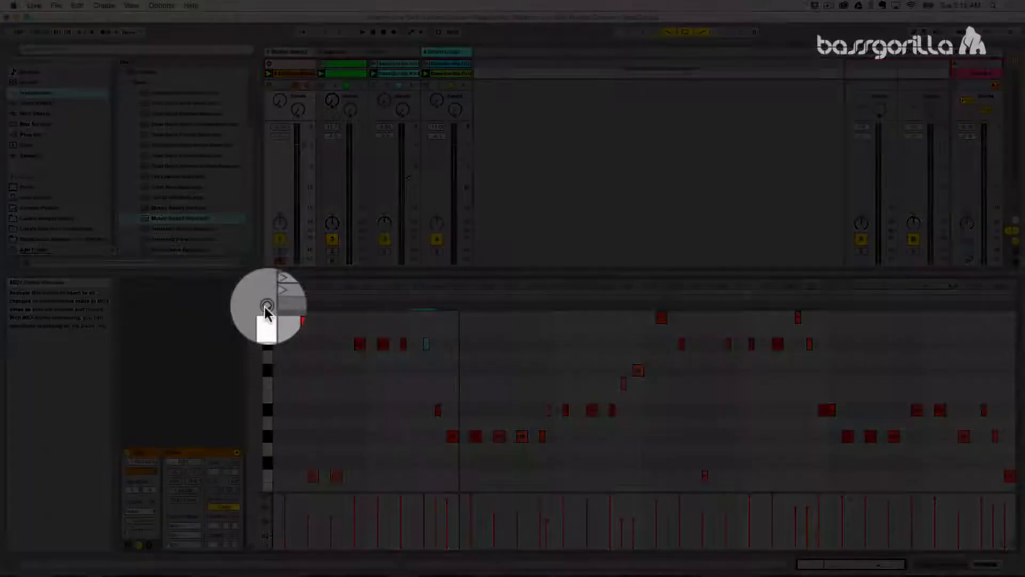
click(267, 307)
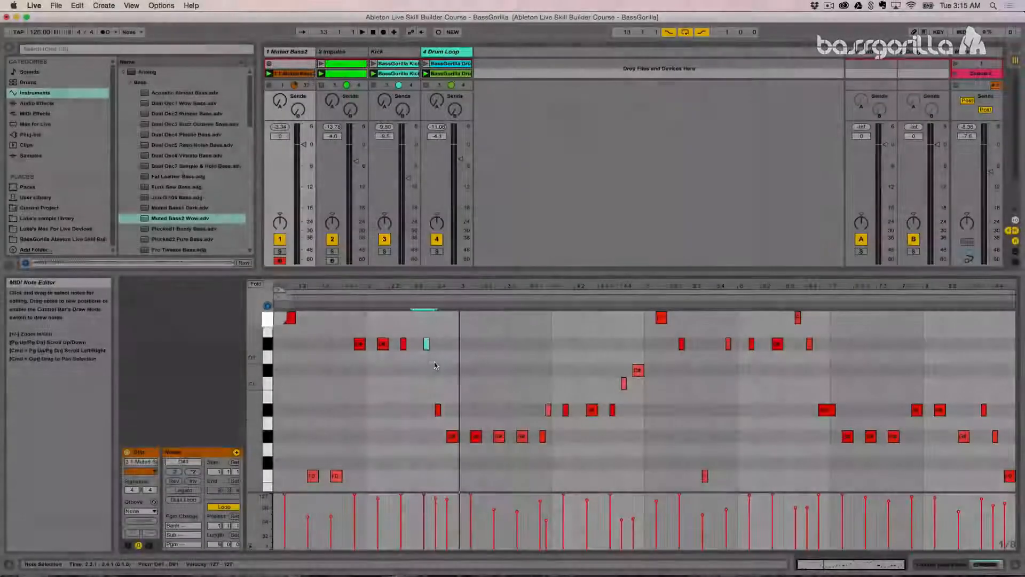
click(434, 362)
click(426, 343)
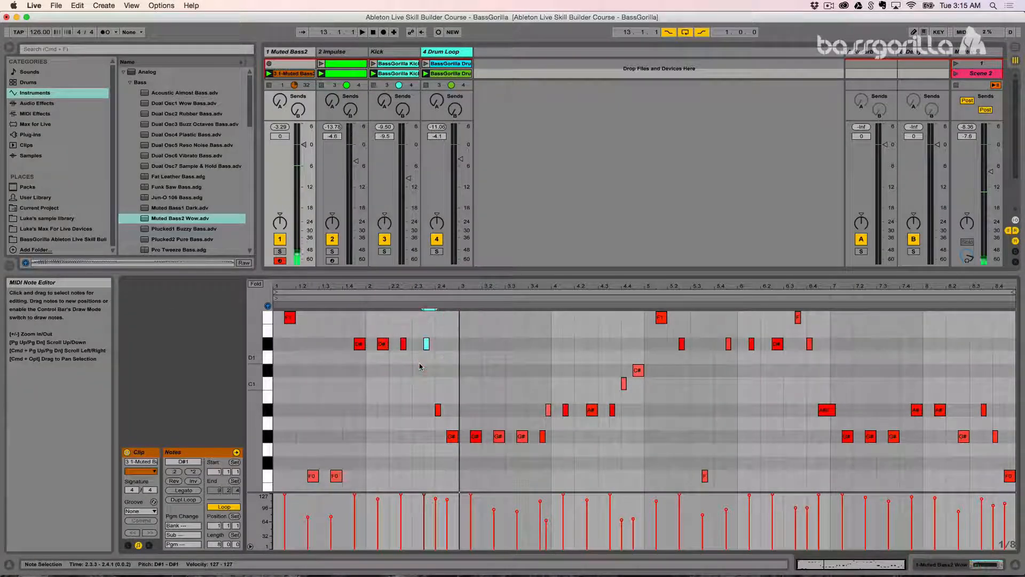
key(Up)
key(space)
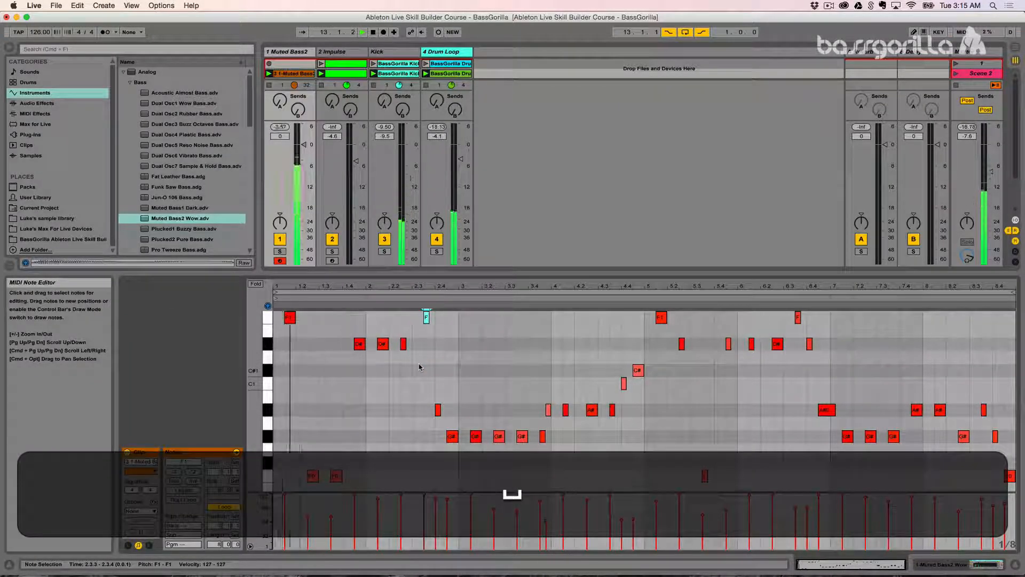
- Raise the velocities of the two F0 notes in bar 1 to about 112 and audition the bass line
drag(305, 510, 331, 499)
key(space)
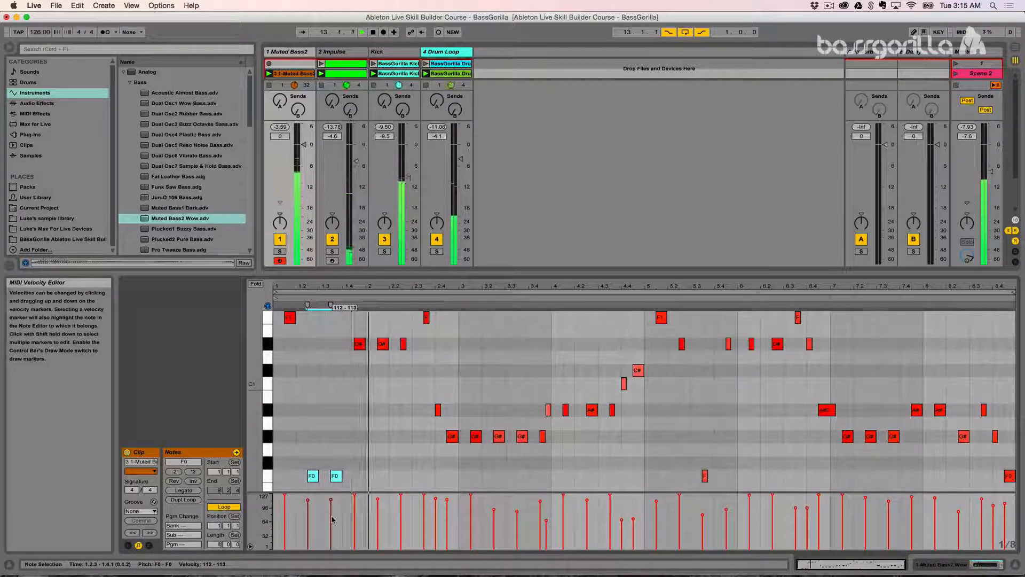
key(space)
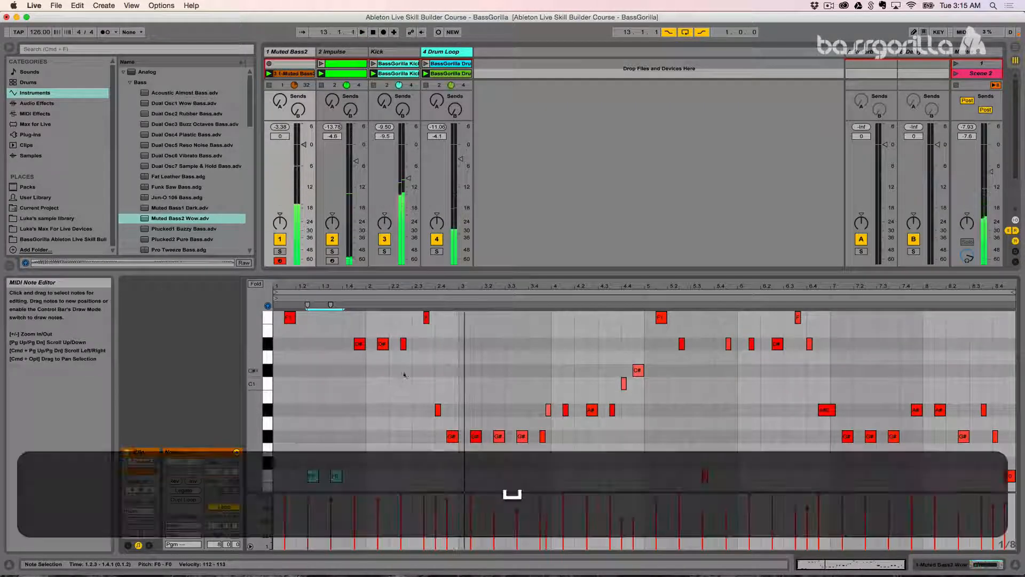
- Lengthen the D#1 note at 2.2.3 so it ends at 2.3.1, and play the bass line into bar 4
click(405, 344)
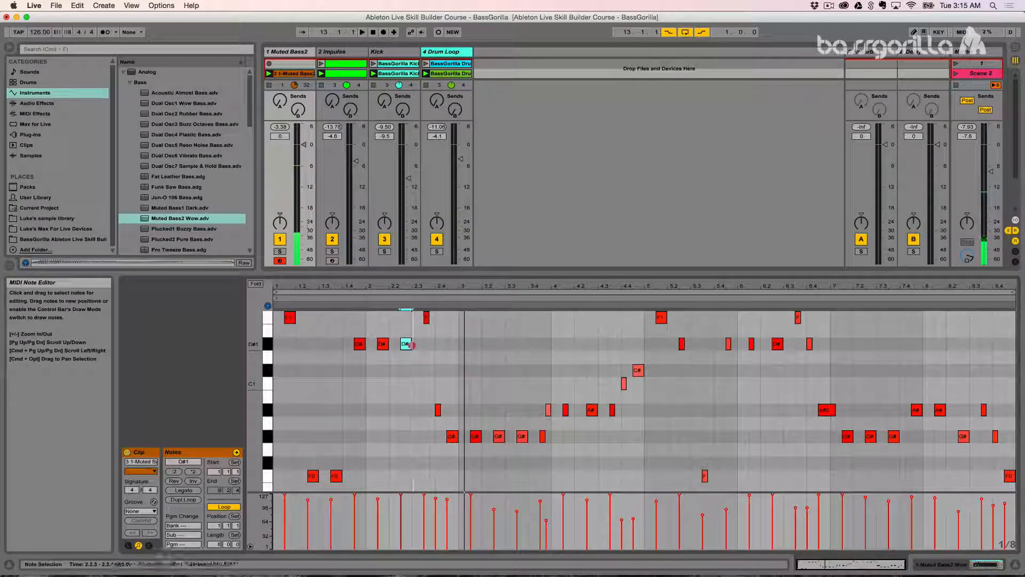
drag(407, 344, 411, 344)
key(space)
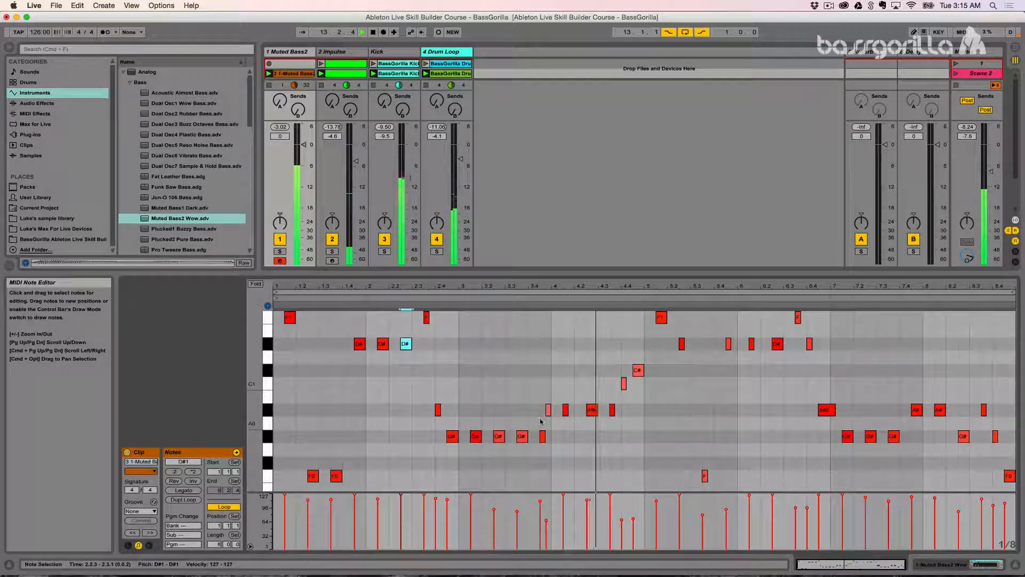
key(space)
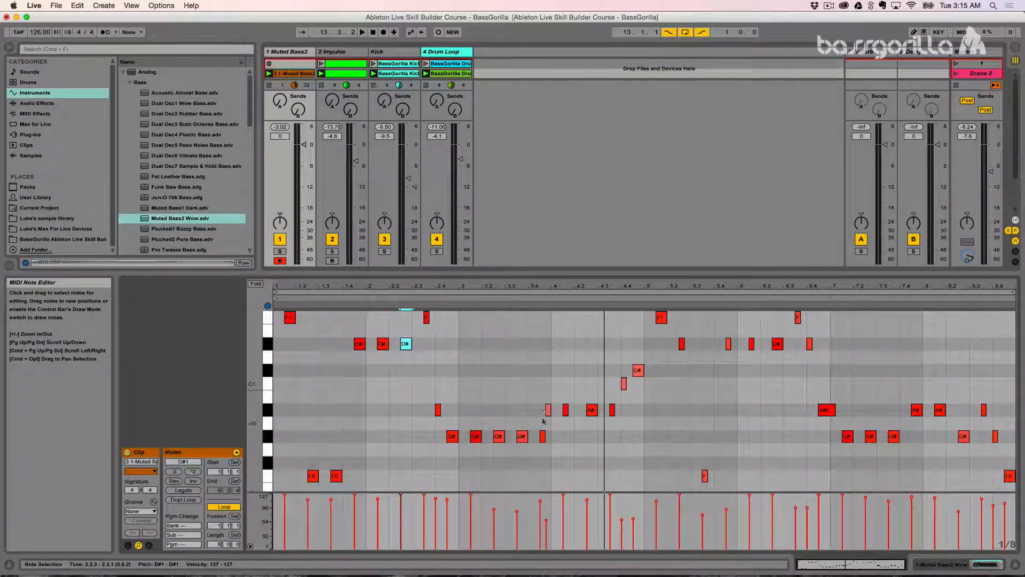
- Raise the G#0 note at 3.4.3 two semitones to A#0, lengthen it to end at 4.1.1, and play the bass line
drag(549, 289, 555, 437)
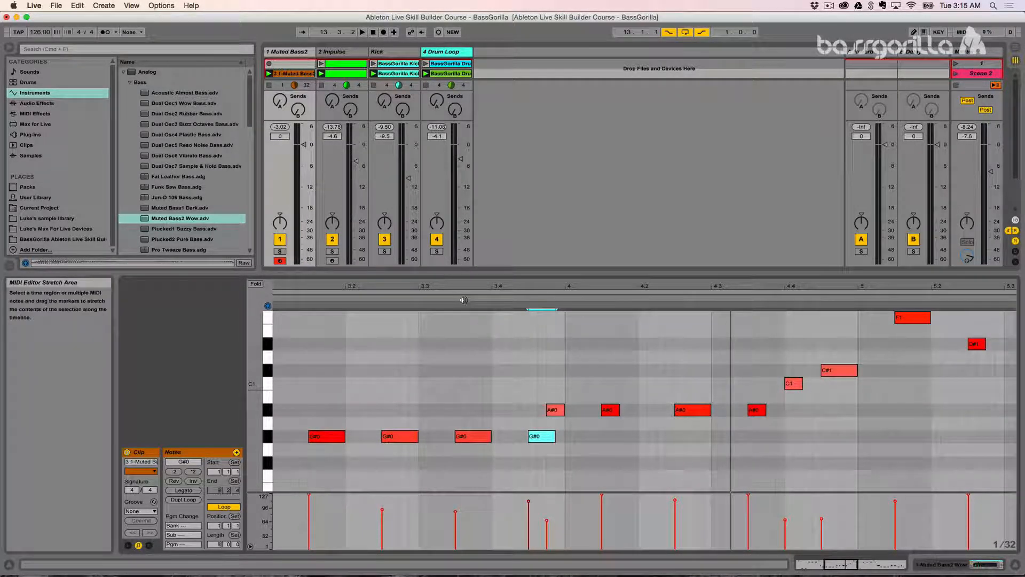
click(497, 297)
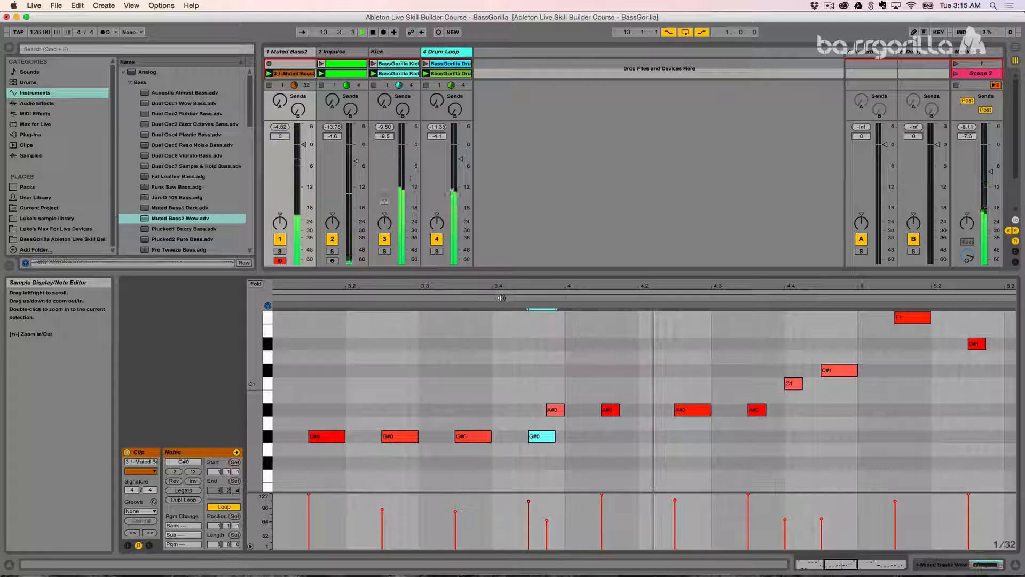
key(space)
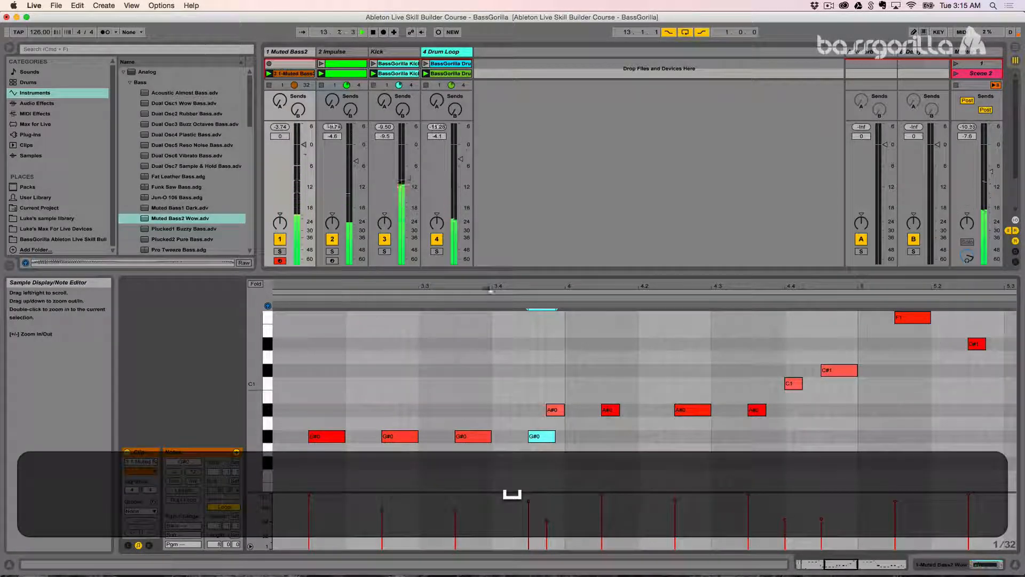
drag(508, 289, 552, 251)
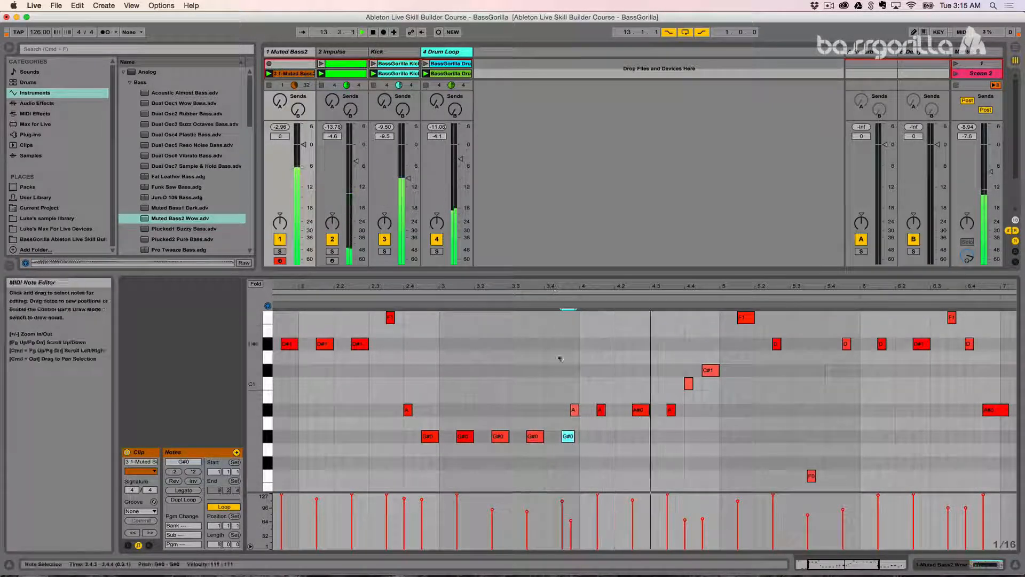
key(space)
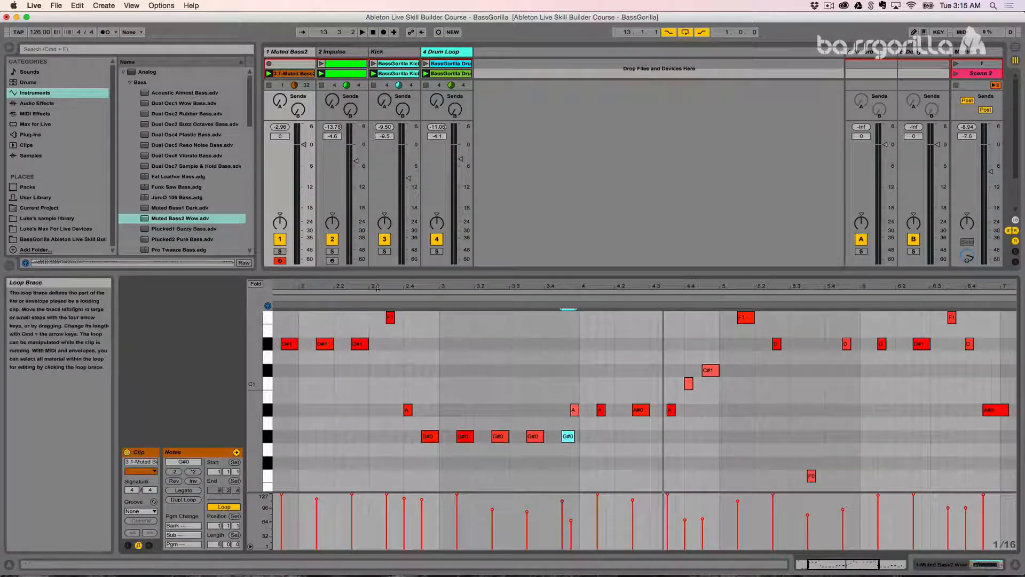
drag(379, 285, 418, 259)
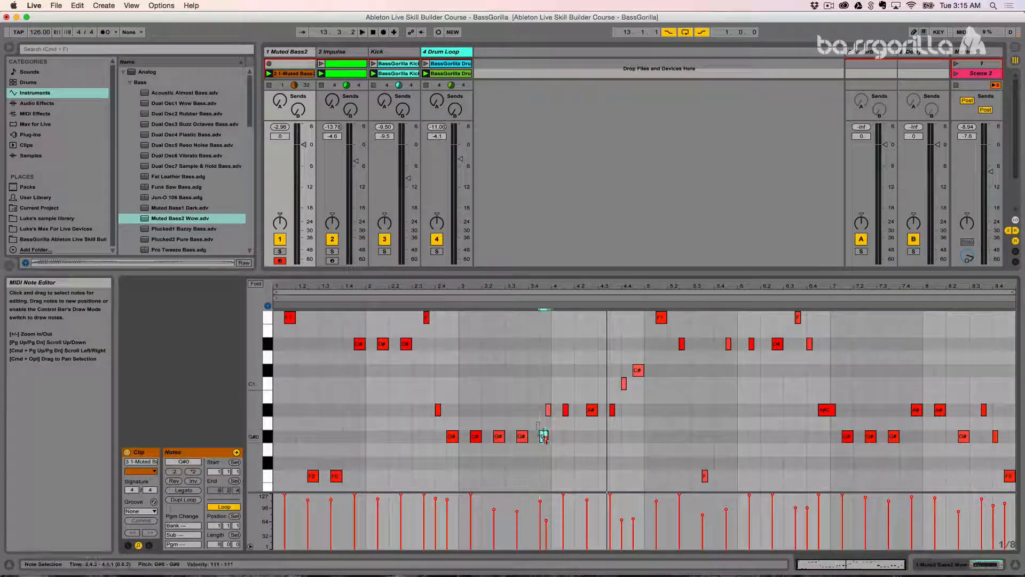
key(Up)
key(Up)
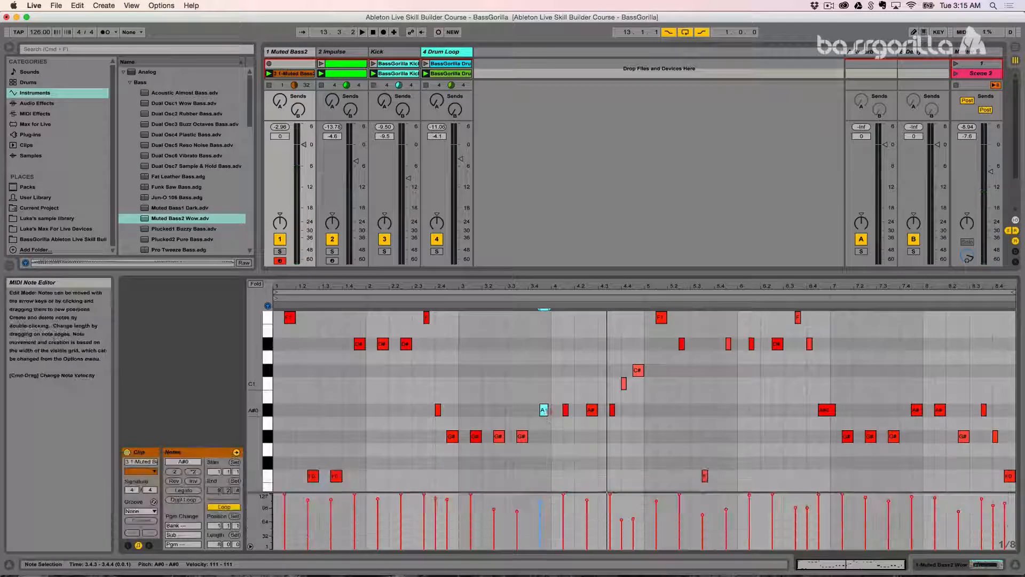
drag(547, 410, 551, 411)
key(space)
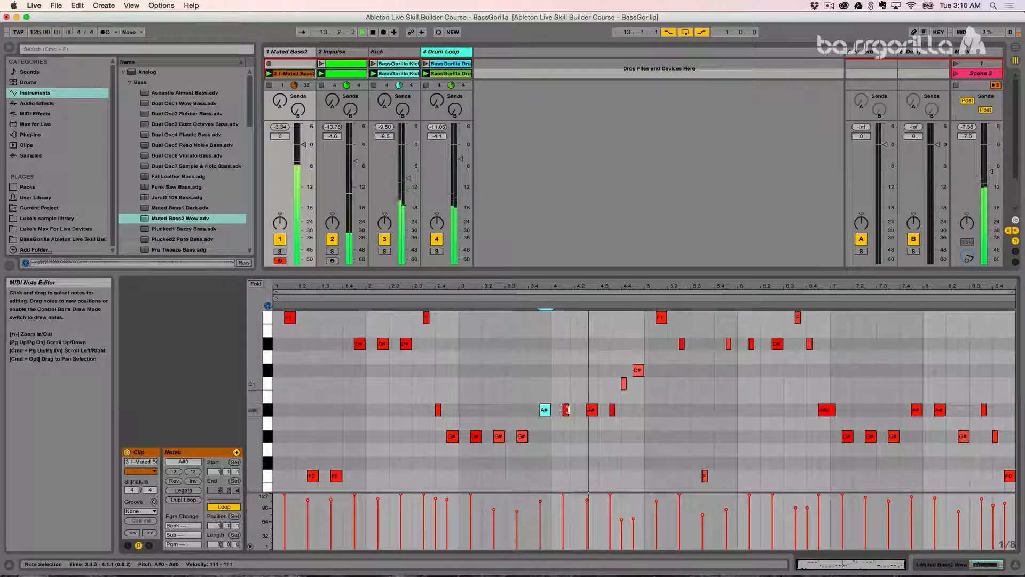
- Replace the short A#0 note at 4.1.3 and the short D#1 note at 5.2.3 with 1/8 notes, auditioning the bass line
key(space)
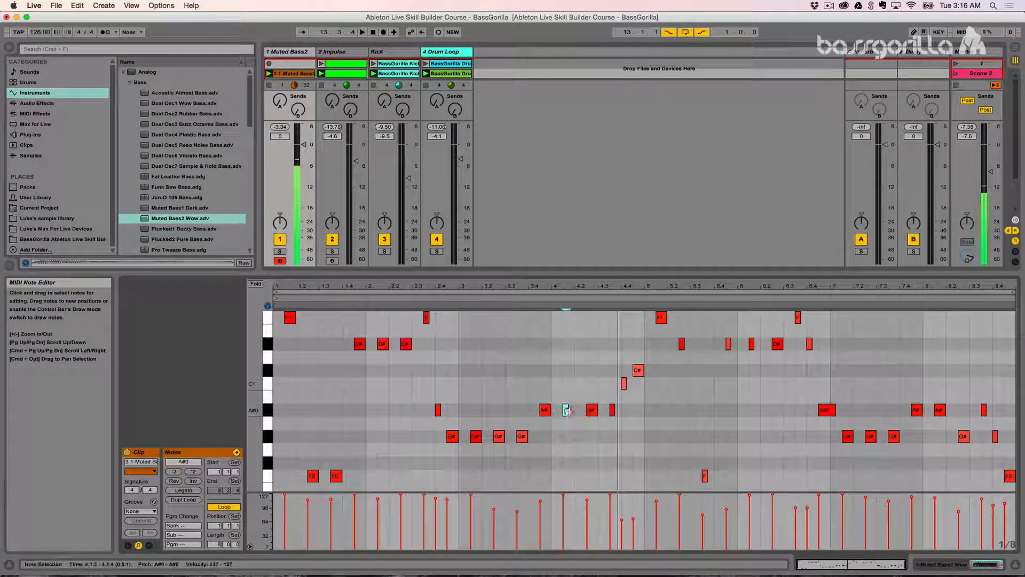
click(569, 410)
double_click(572, 412)
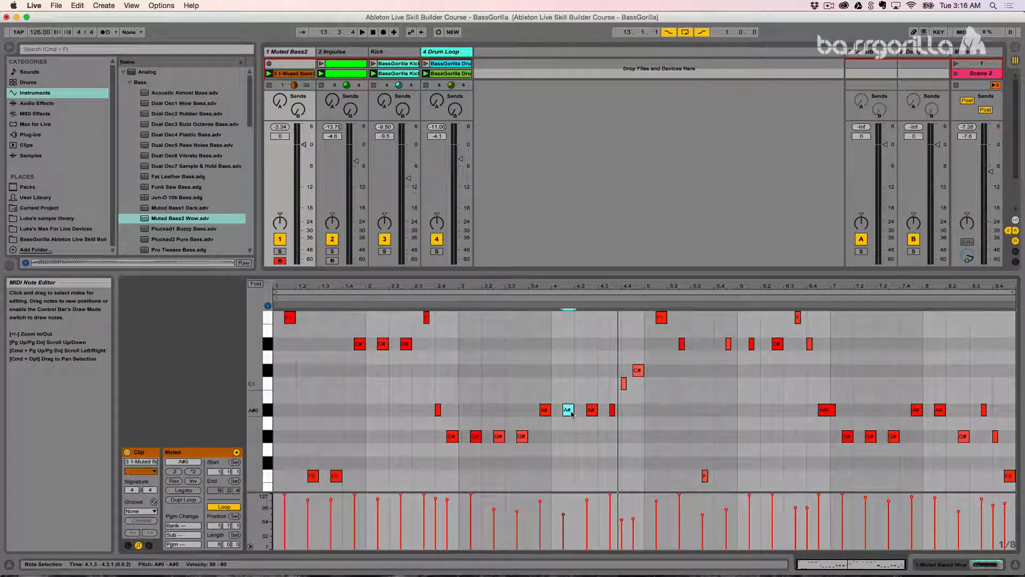
key(space)
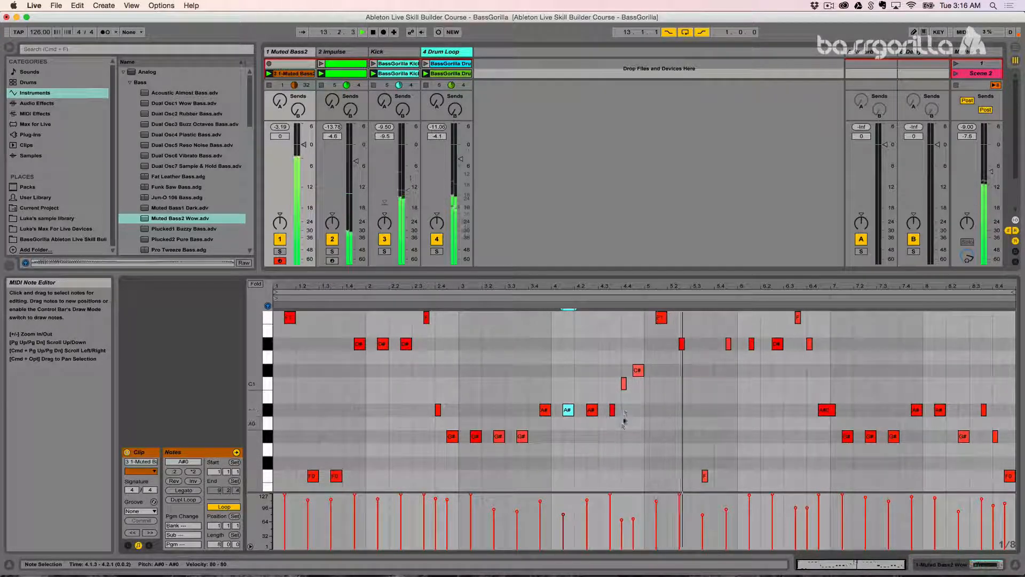
click(683, 344)
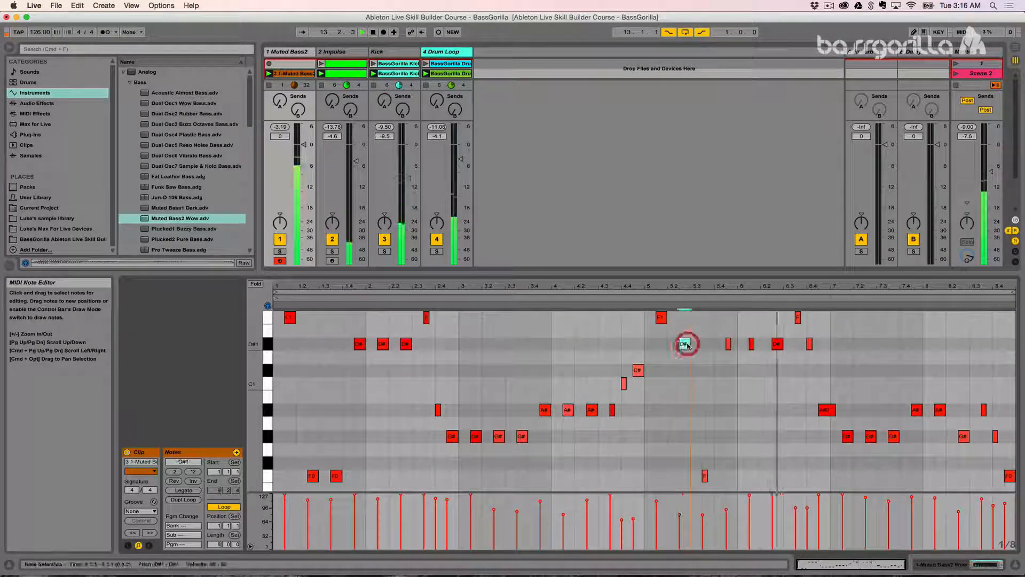
key(space)
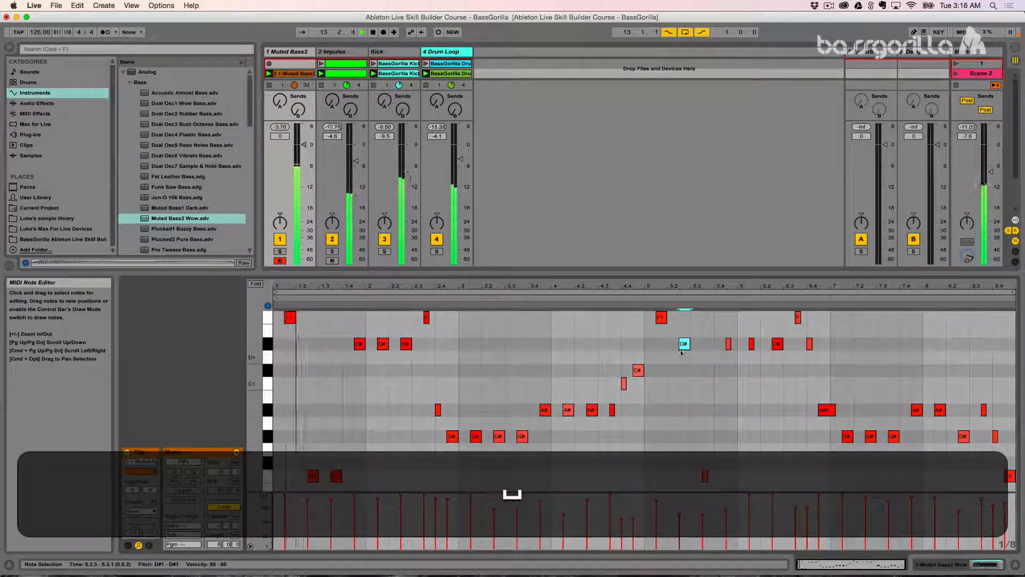
- Replace the short F0 note at 5.3.3 and the short D#1 notes at 5.4.3 and 6.1.3 with 1/8 notes
drag(254, 401, 238, 400)
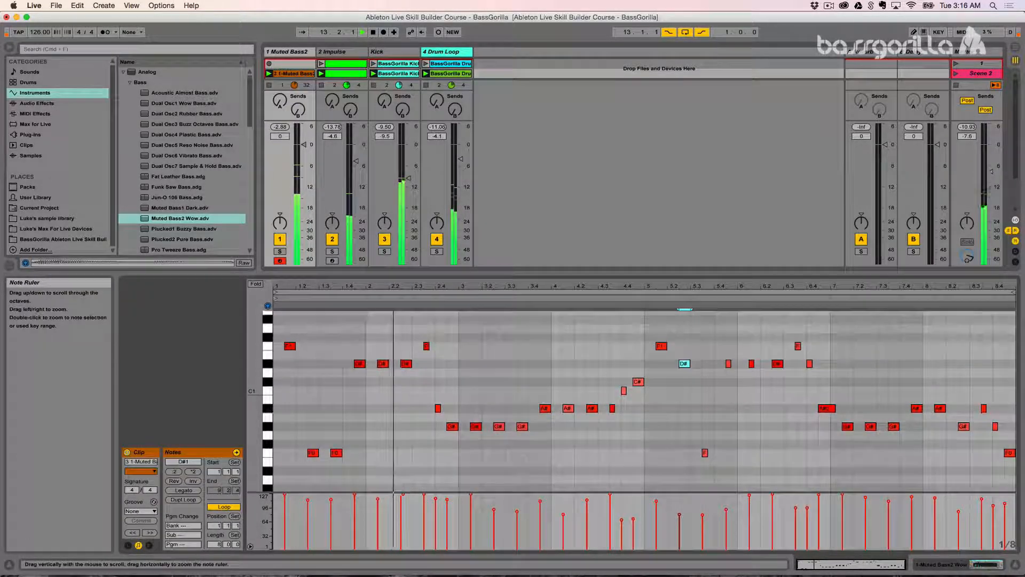
click(470, 387)
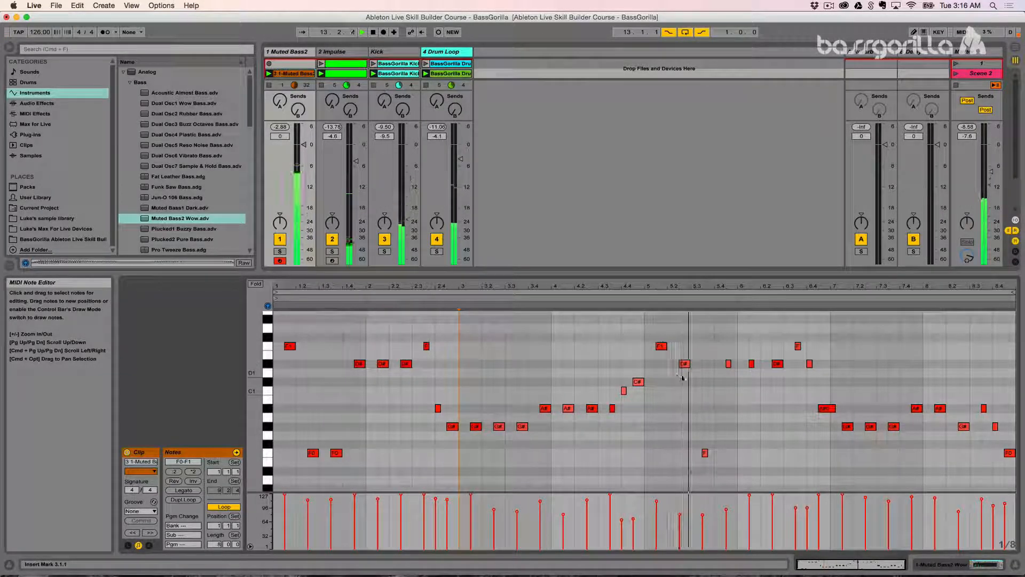
key(space)
click(709, 453)
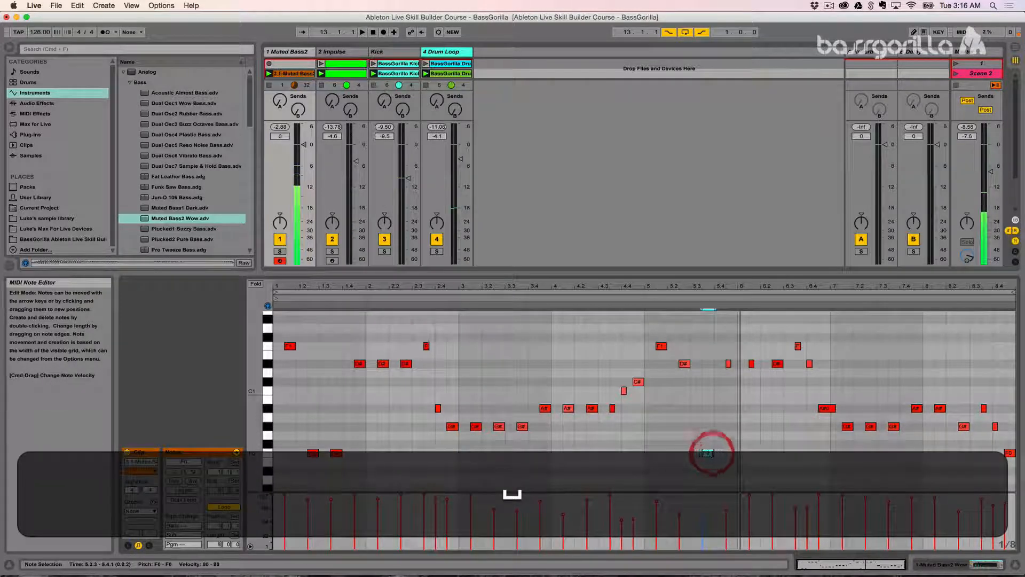
click(733, 364)
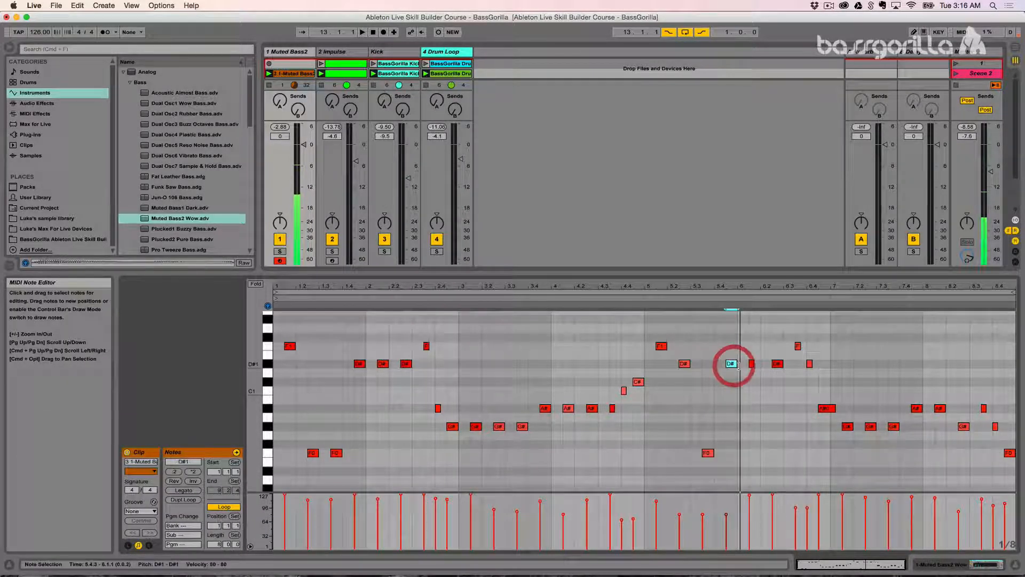
click(749, 365)
- Play the bass line and shorten the A#0 note at 6.4.3 to end at 7.1.1
key(space)
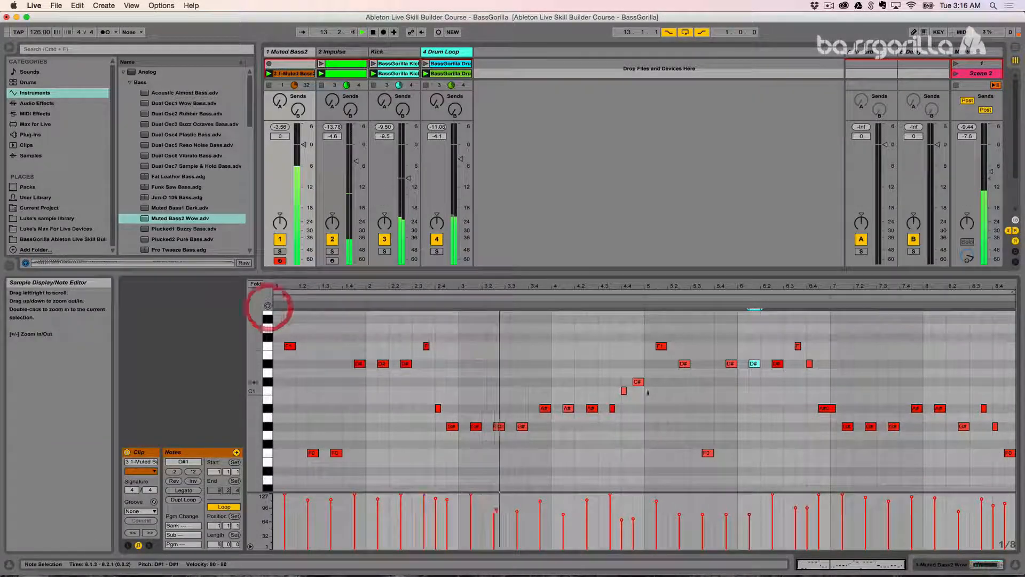
click(823, 409)
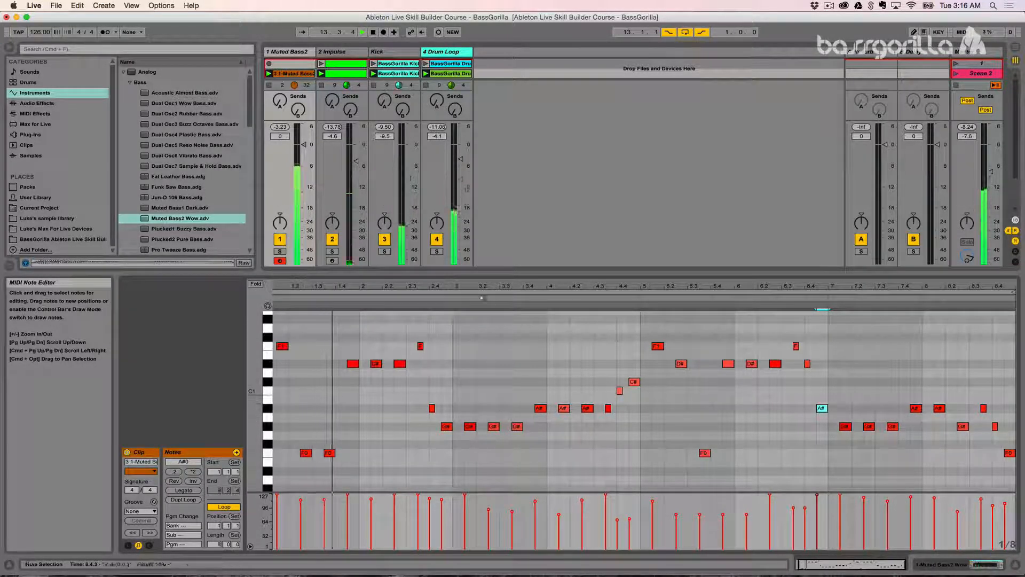
key(space)
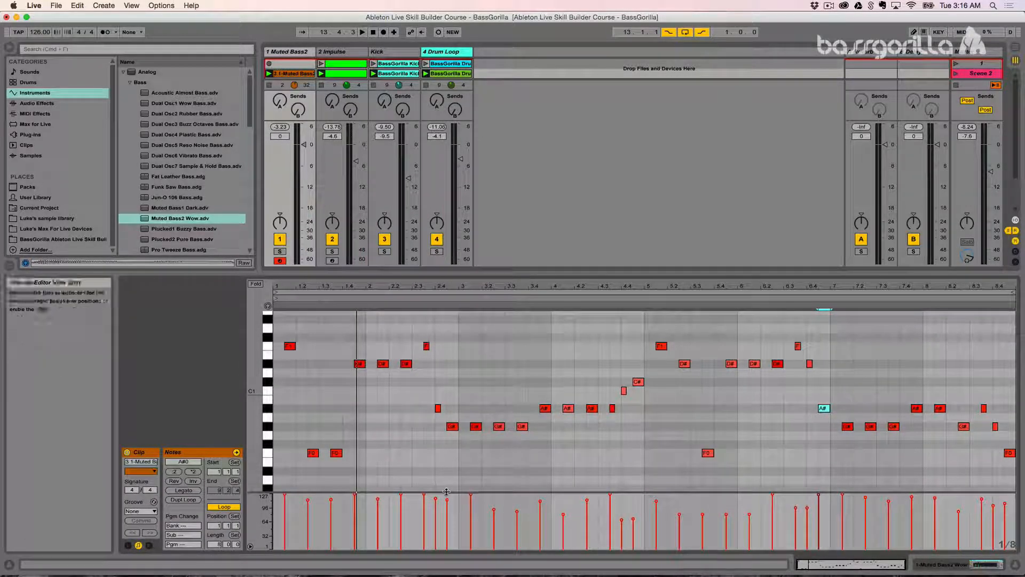
- Enlarge the velocity editor and return it to its original height
drag(445, 490, 452, 375)
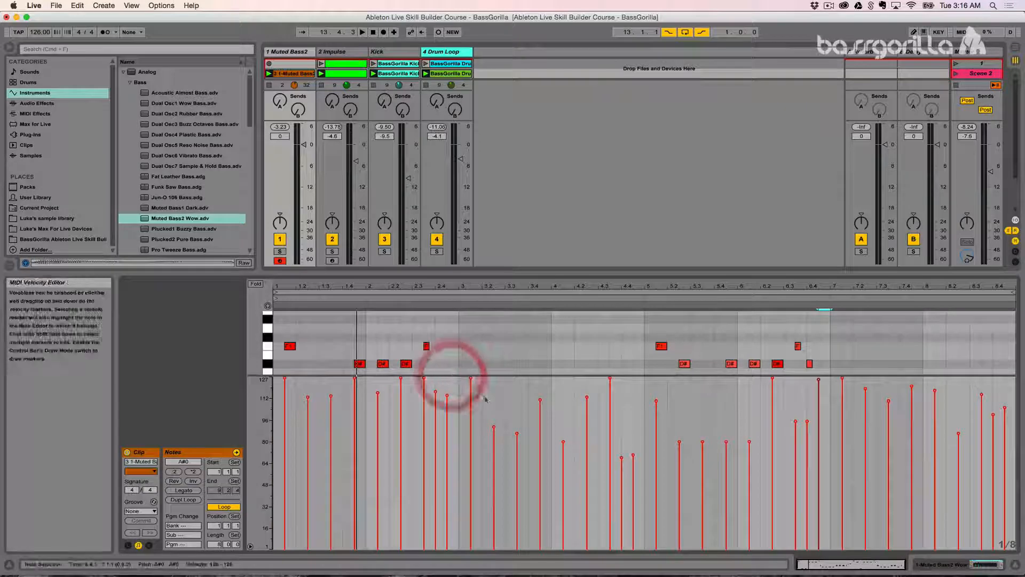
click(470, 346)
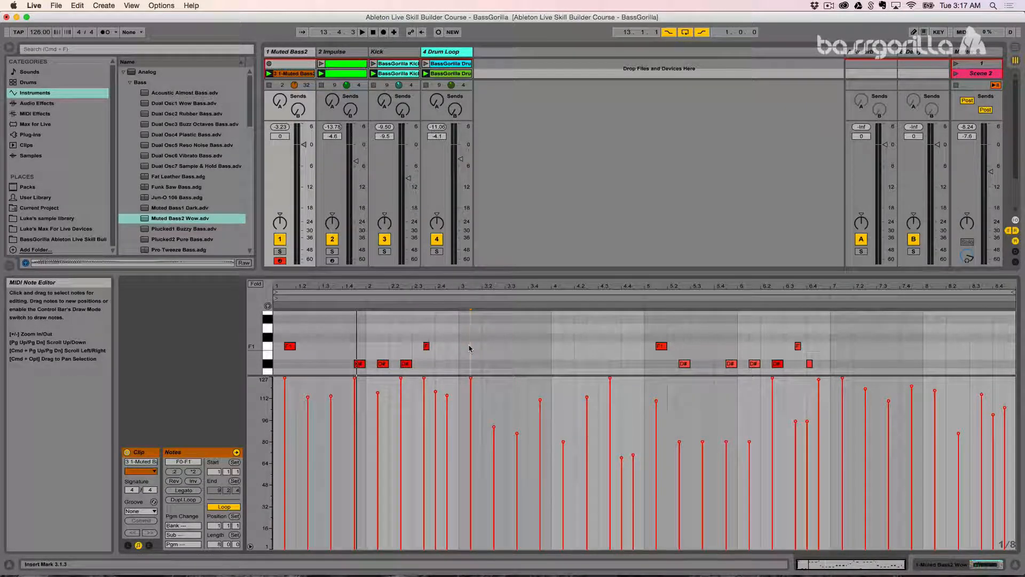
drag(477, 375, 470, 492)
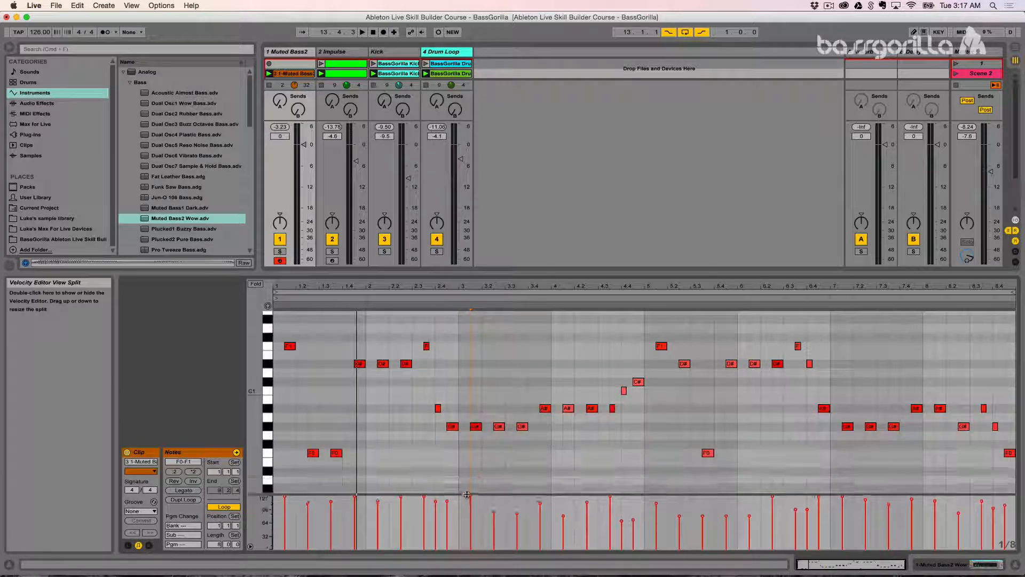
- Level the velocities of all the clip's notes at 127 and lower them together to 99 while auditioning the bass line
click(472, 396)
key(super+a)
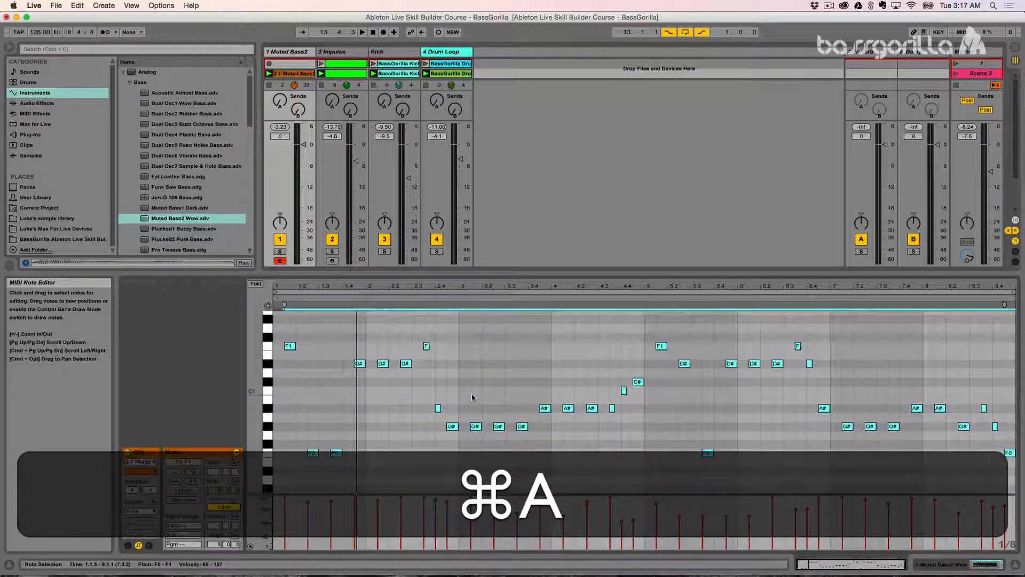
drag(621, 526, 889, 499)
drag(621, 499, 617, 526)
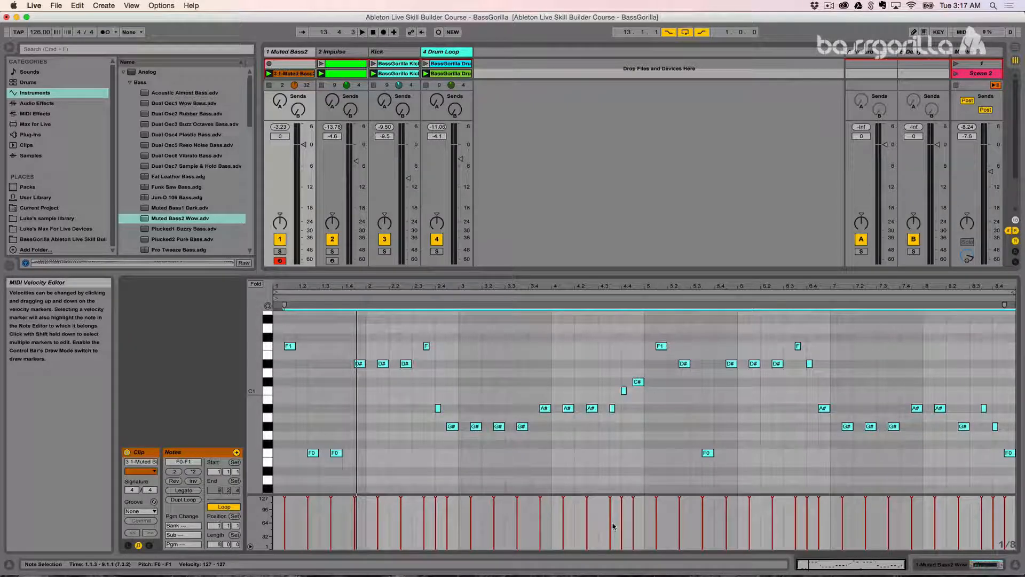
key(space)
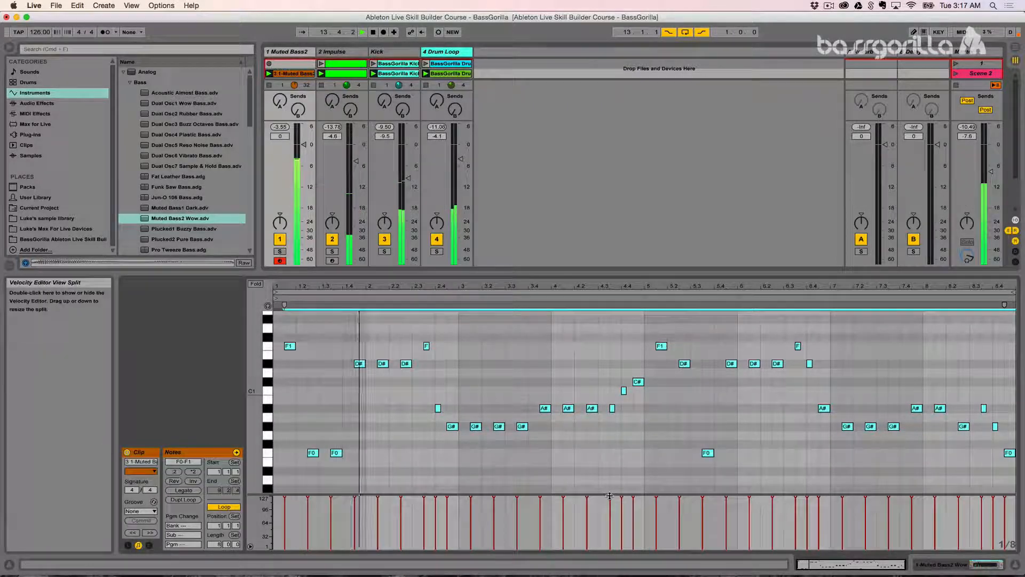
mouse_move(610, 498)
mouse_down()
mouse_move(610, 536)
mouse_move(610, 507)
mouse_up()
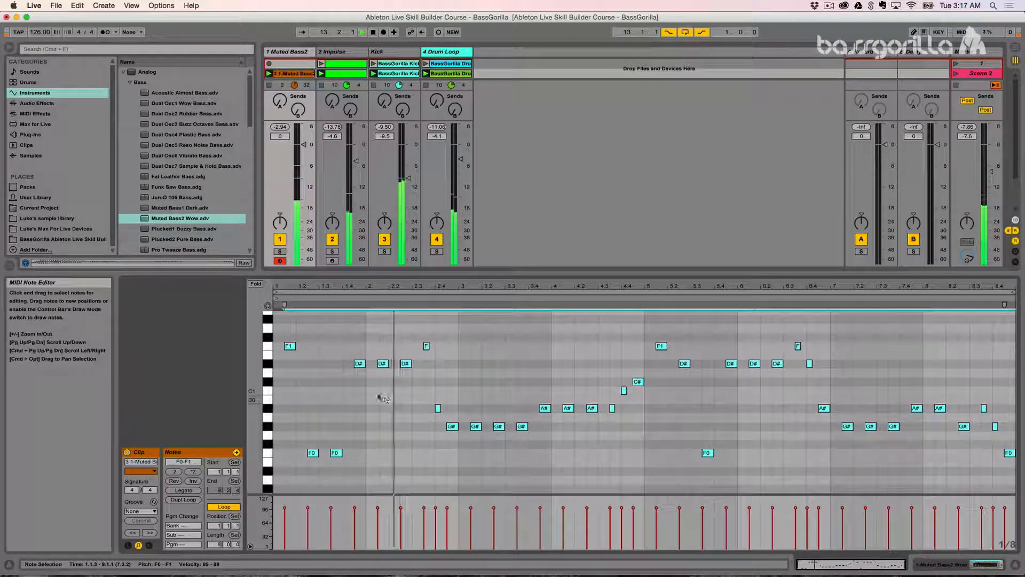
click(362, 398)
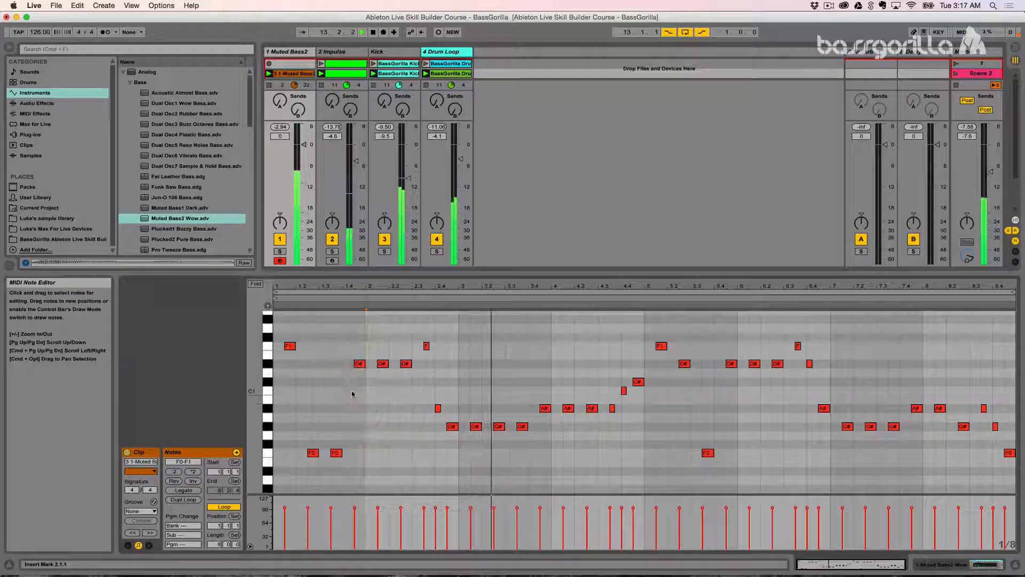
- Lower the Muted Bass2 track's volume to -4.4 dB and show its instrument device while listening, ending with playback stopped
drag(305, 145, 304, 159)
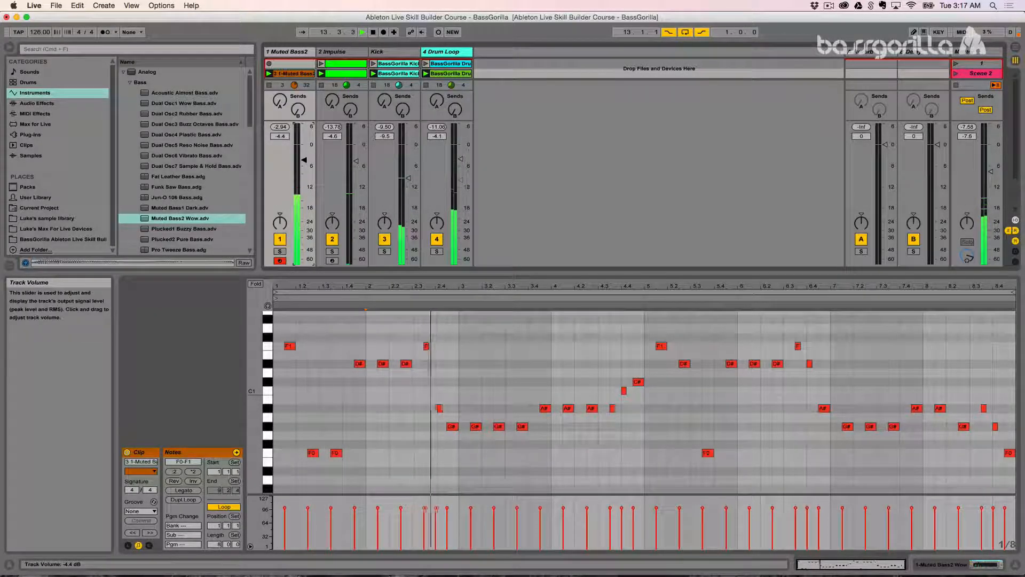
click(939, 565)
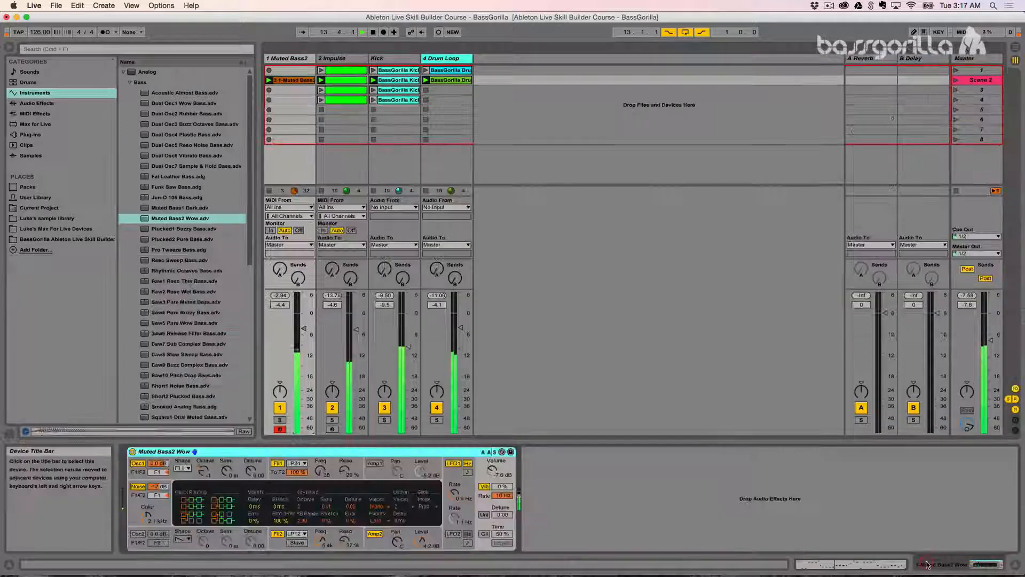
click(550, 480)
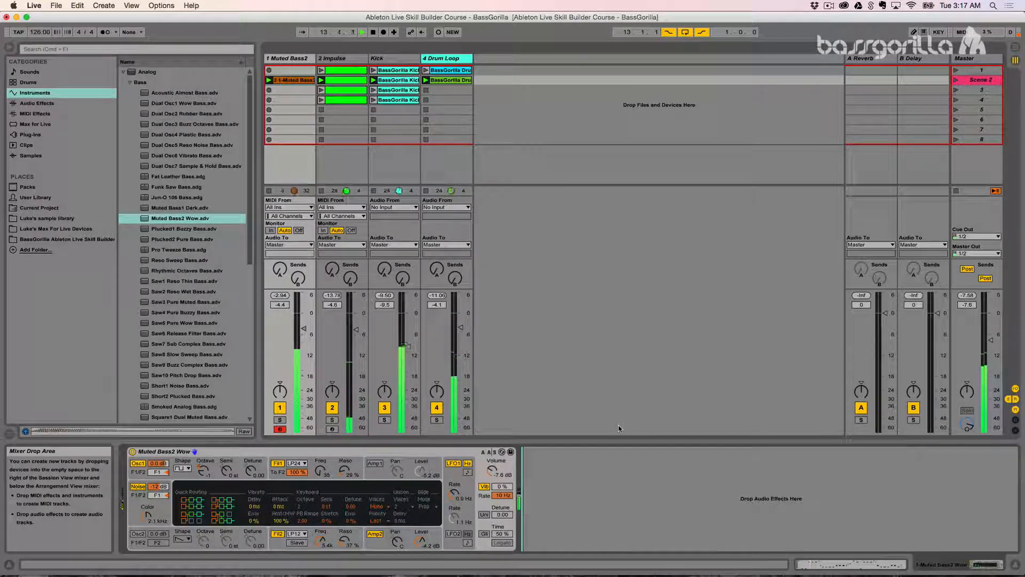
key(space)
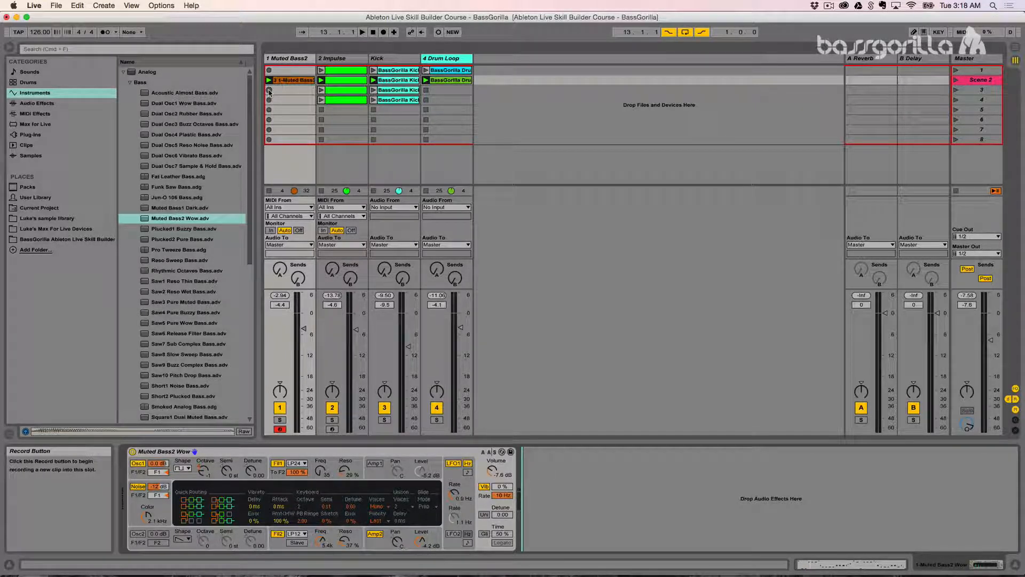
- Reopen the recorded bass clip's notes and enlarge the Session View area to show the clip slots from the first scene
double_click(295, 80)
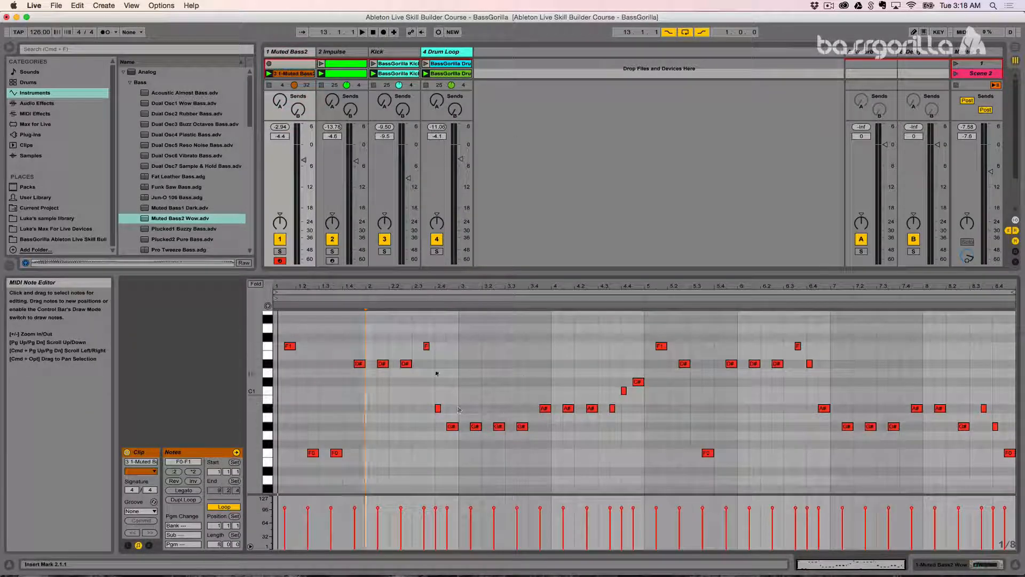
click(285, 393)
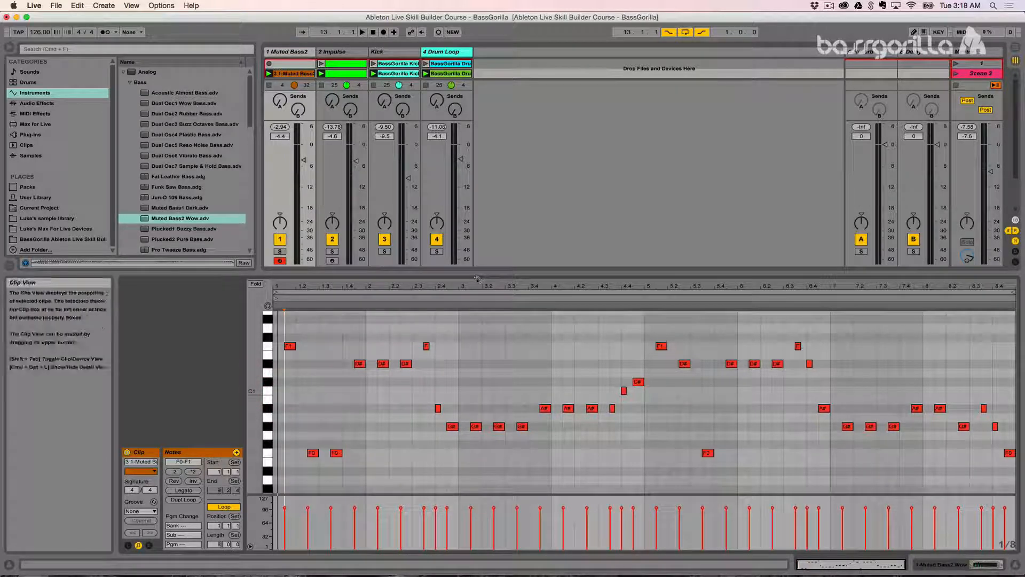
drag(475, 275, 457, 390)
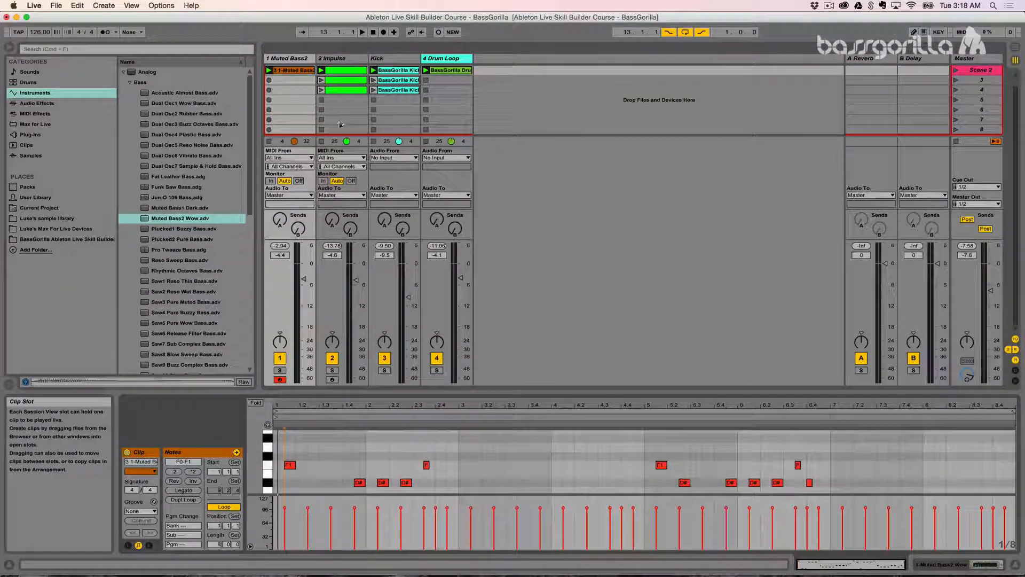
scroll(480, 94, up, 1)
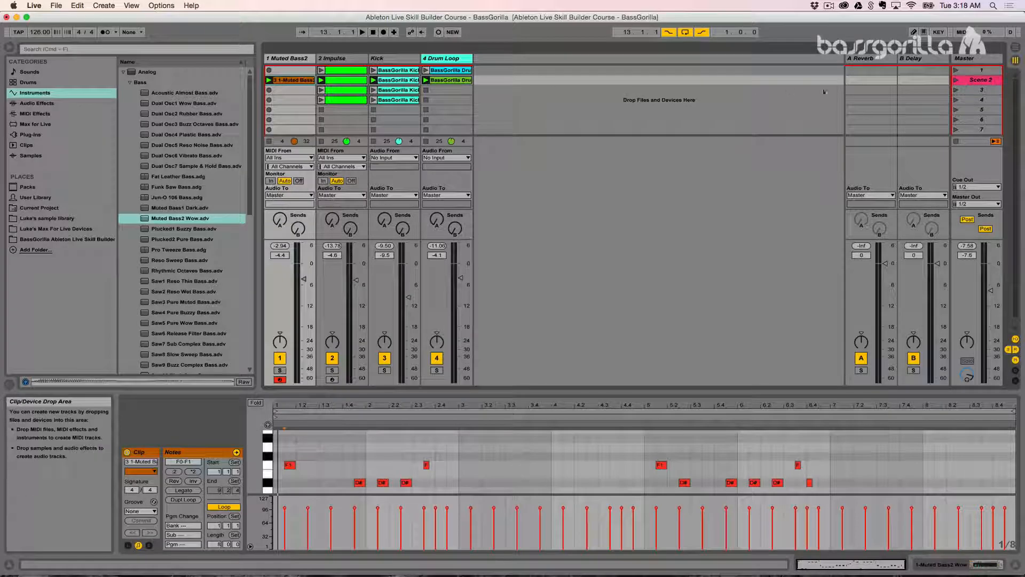